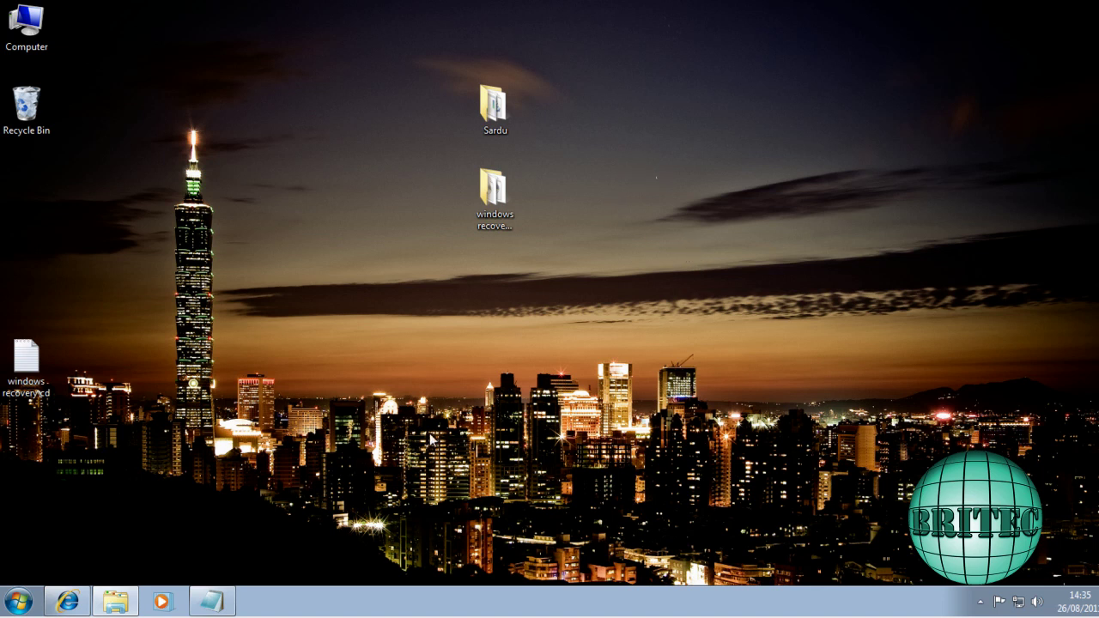
Open the Sardu desktop folder, then its windows recovery discs folder of five disc images.
click(67, 601)
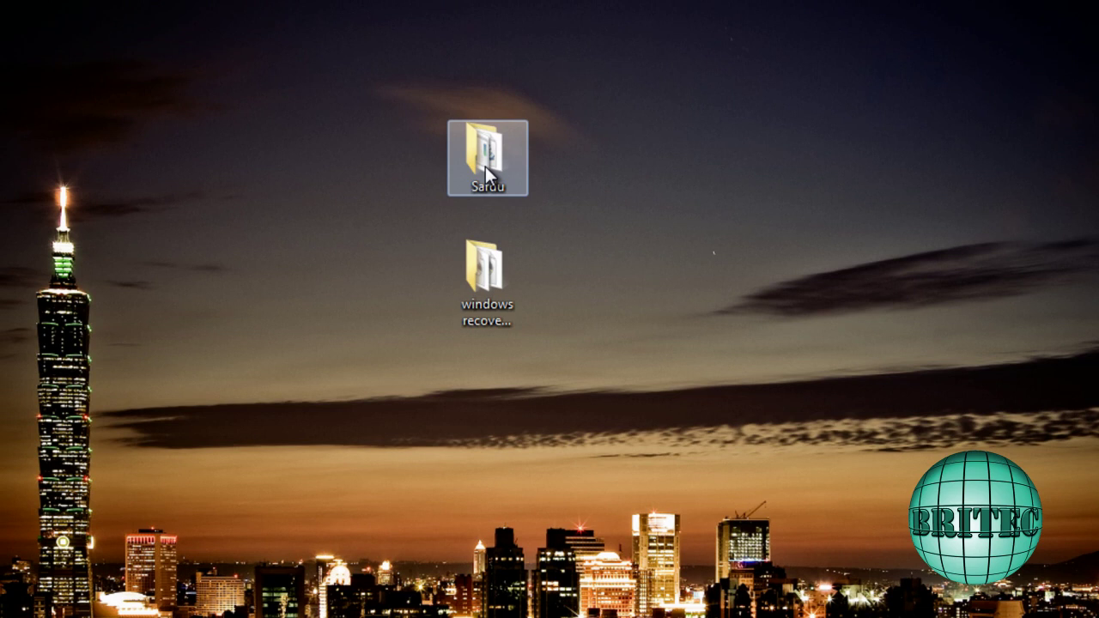
double_click(485, 166)
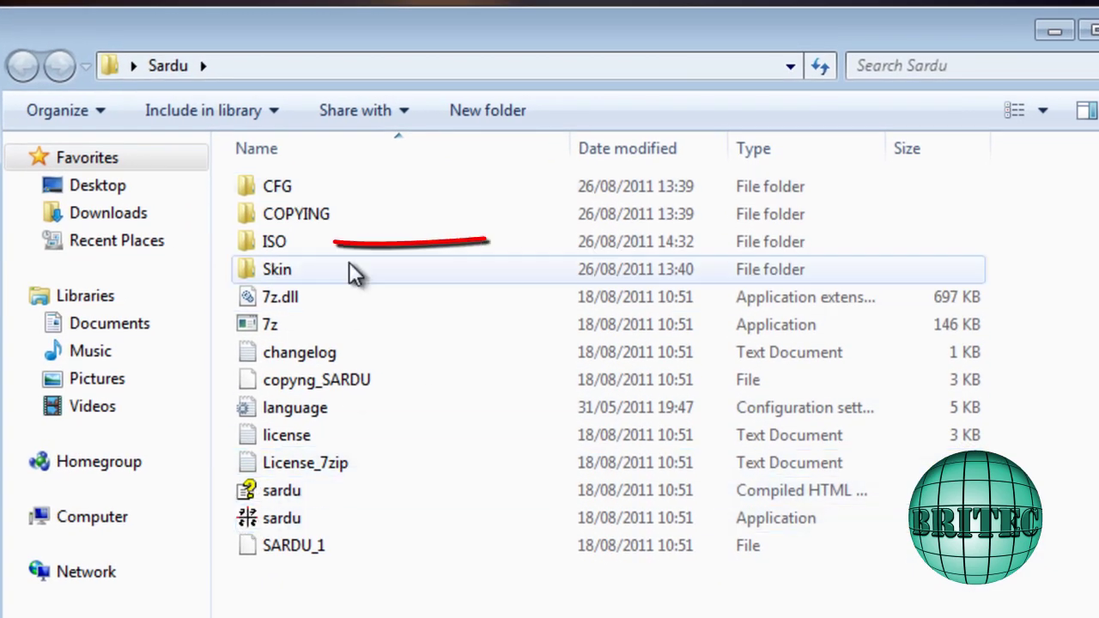
mouse_move(273, 253)
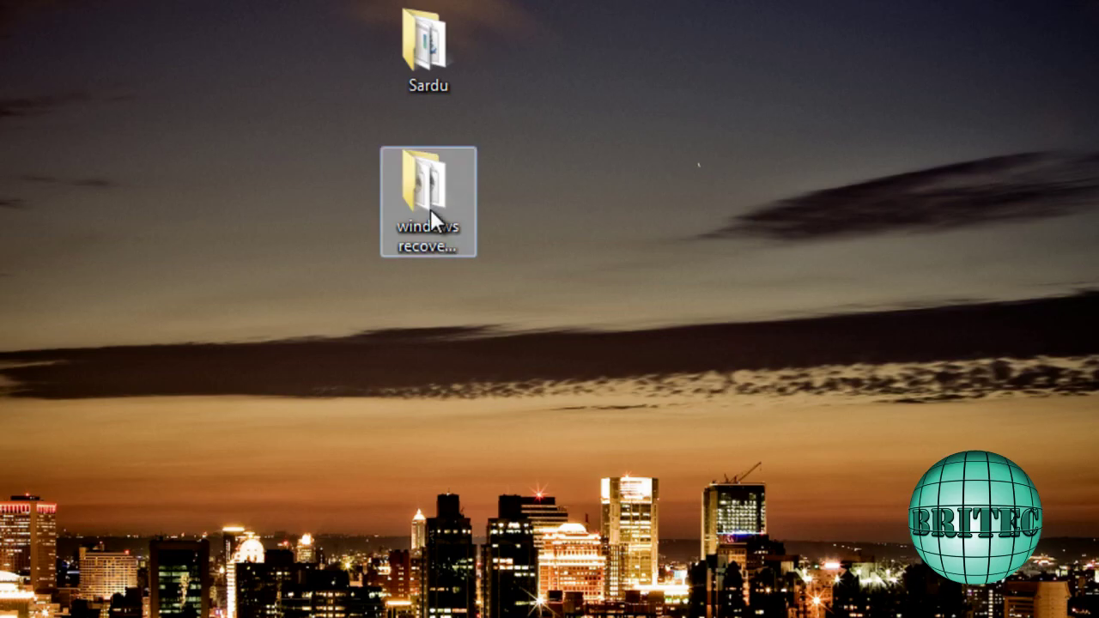
double_click(429, 206)
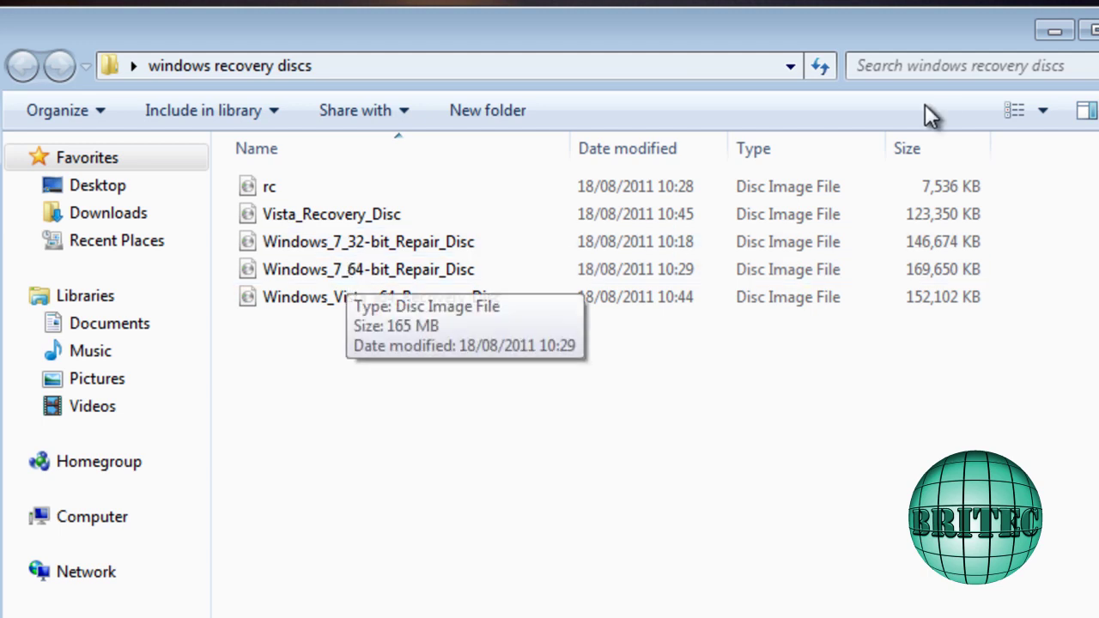
Select all five recovery disc images, from rc to the last file, and copy them.
click(276, 189)
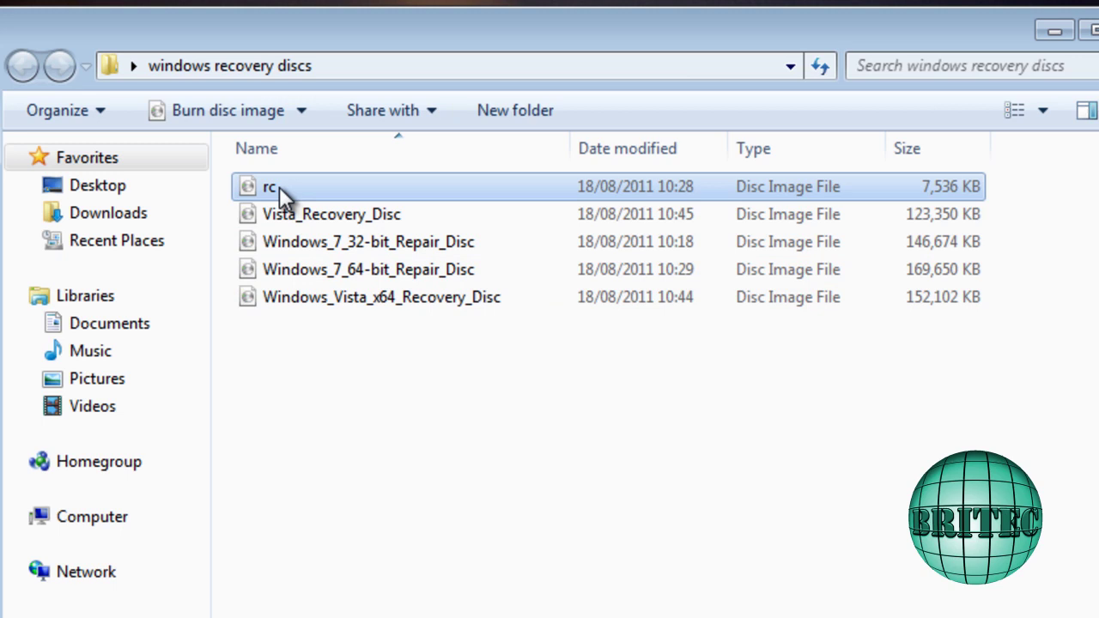
shift+click(307, 292)
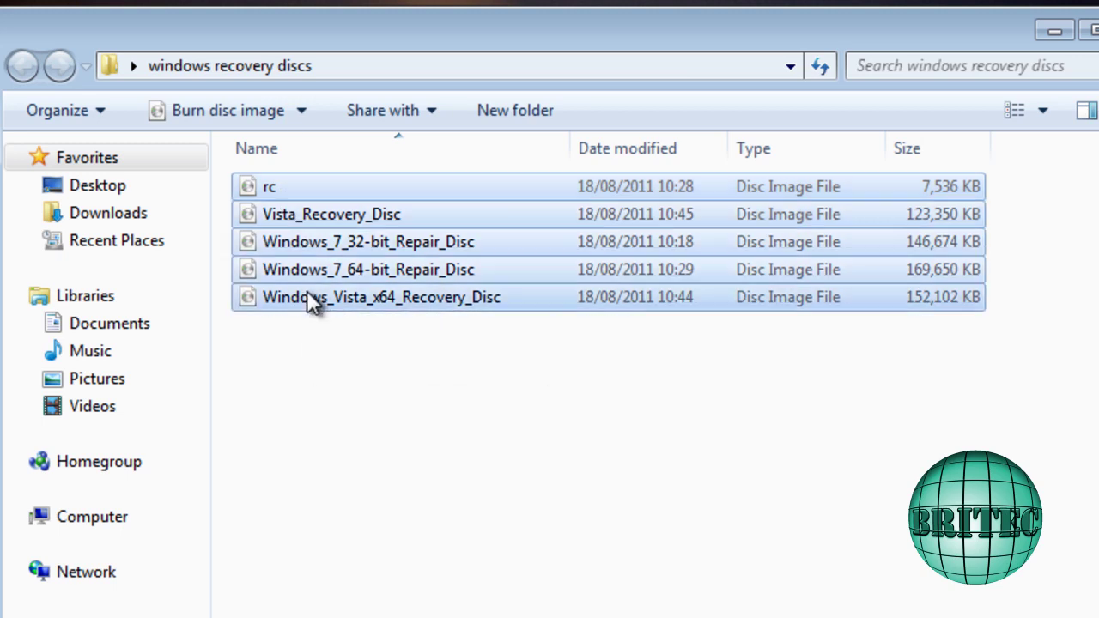
right_click(299, 230)
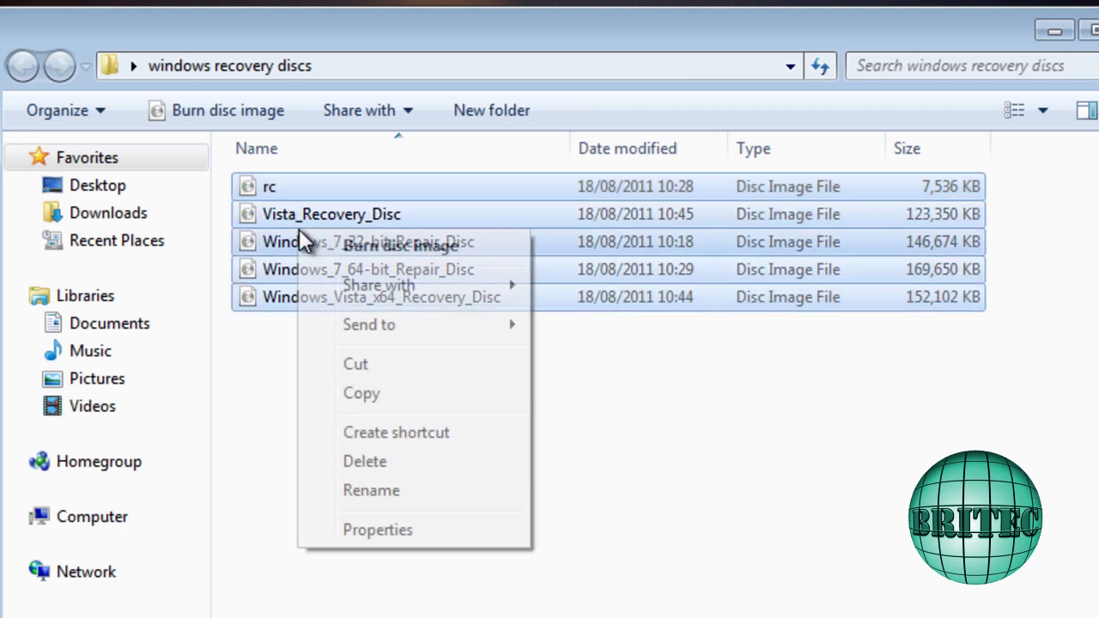
click(374, 394)
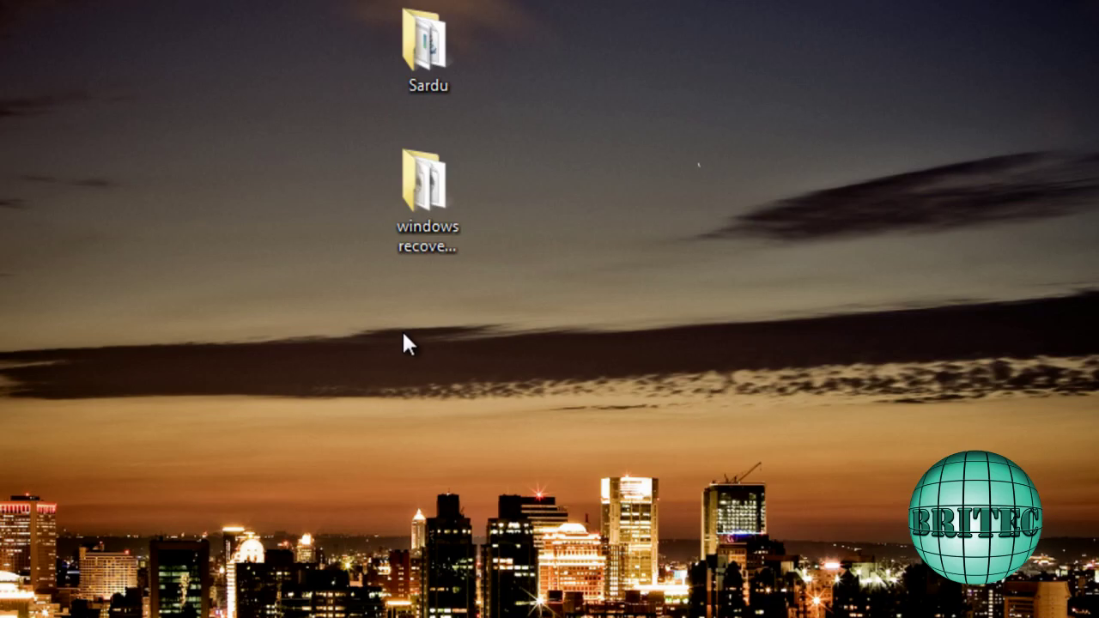
Paste the five disc images into the Sardu ISO folder and clear the selection.
double_click(417, 79)
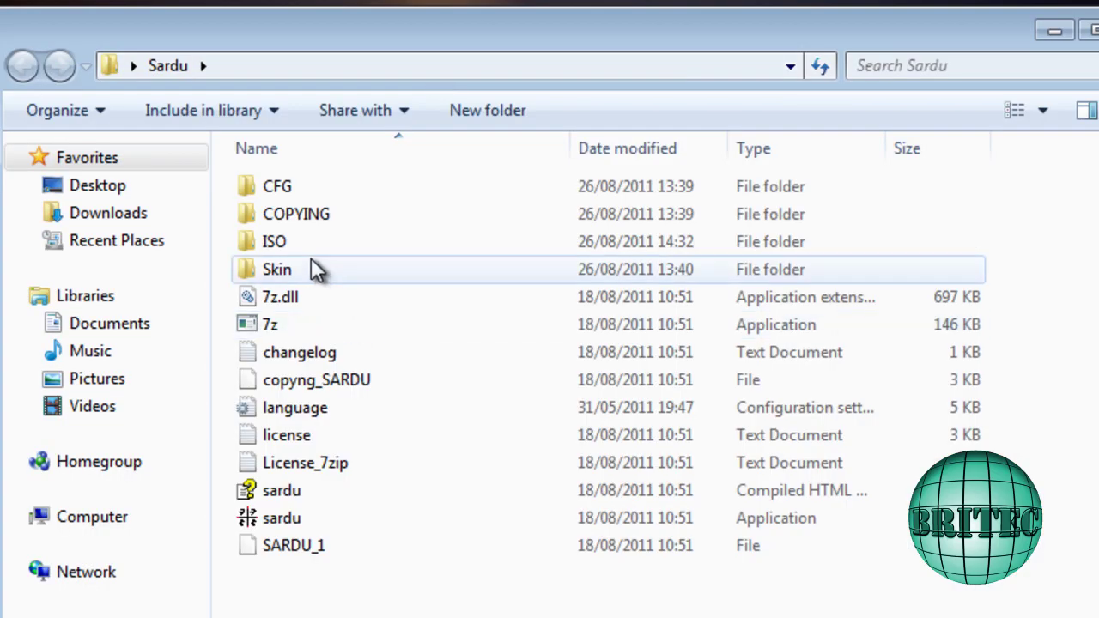
mouse_move(309, 254)
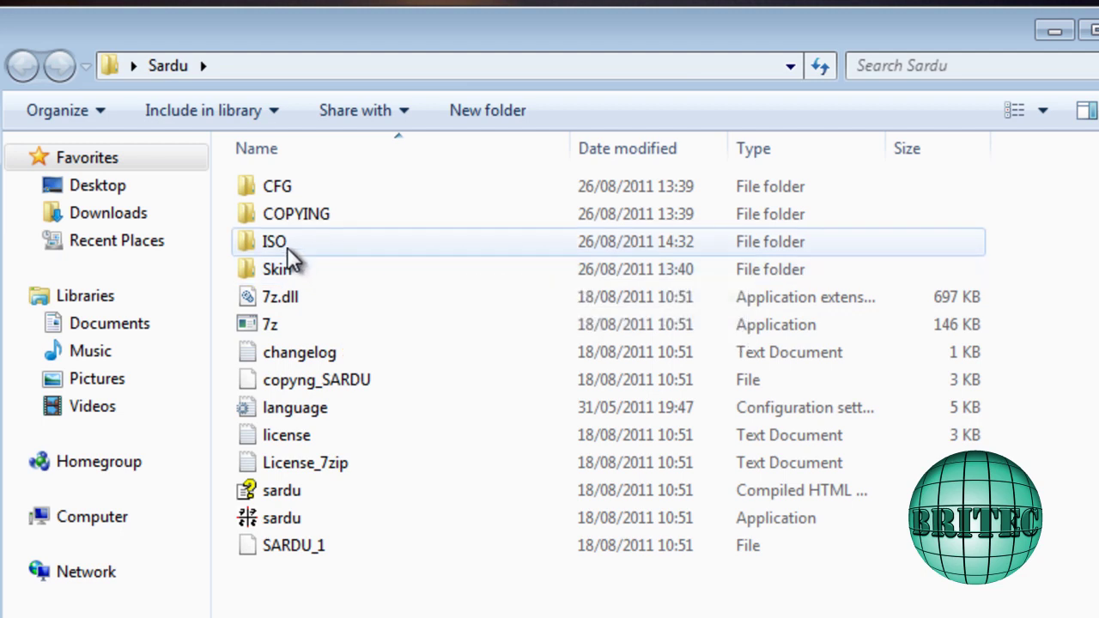
double_click(278, 246)
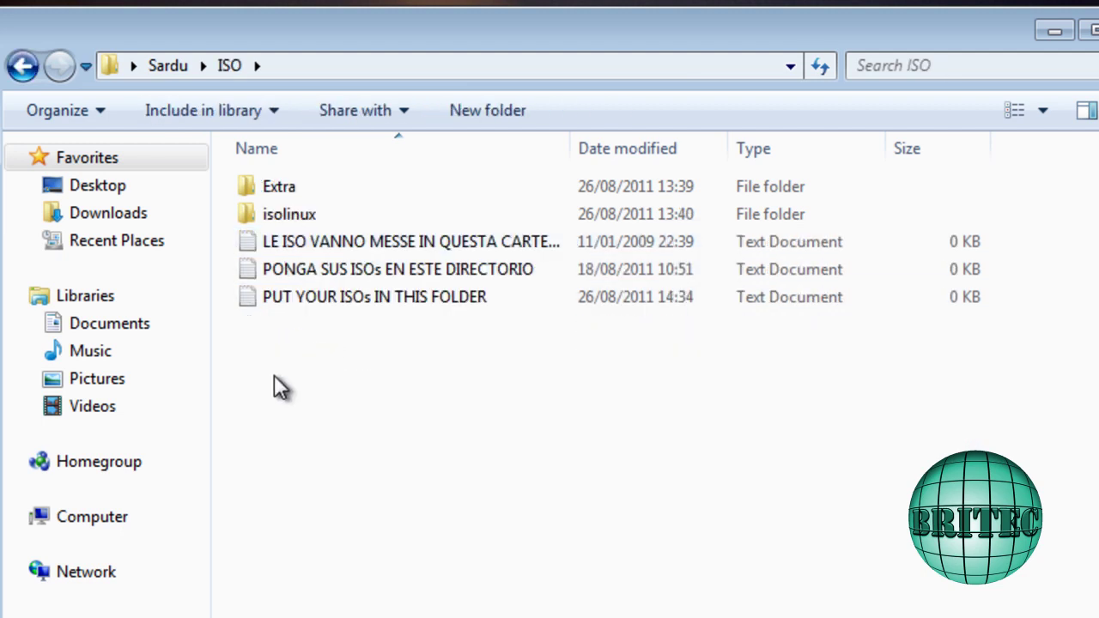
right_click(274, 375)
click(336, 556)
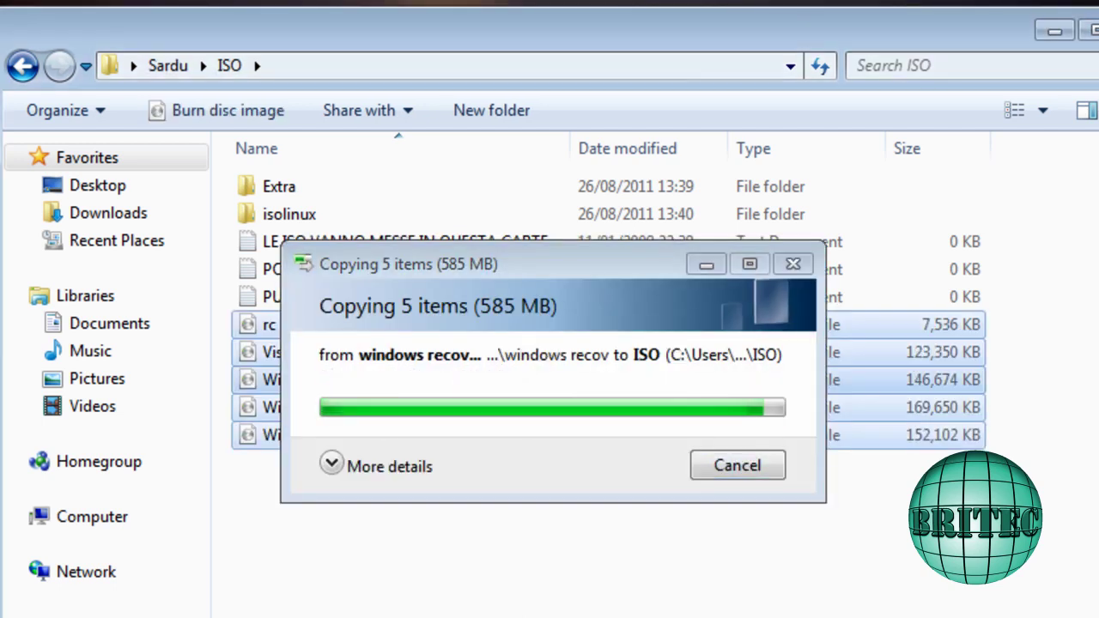
click(365, 556)
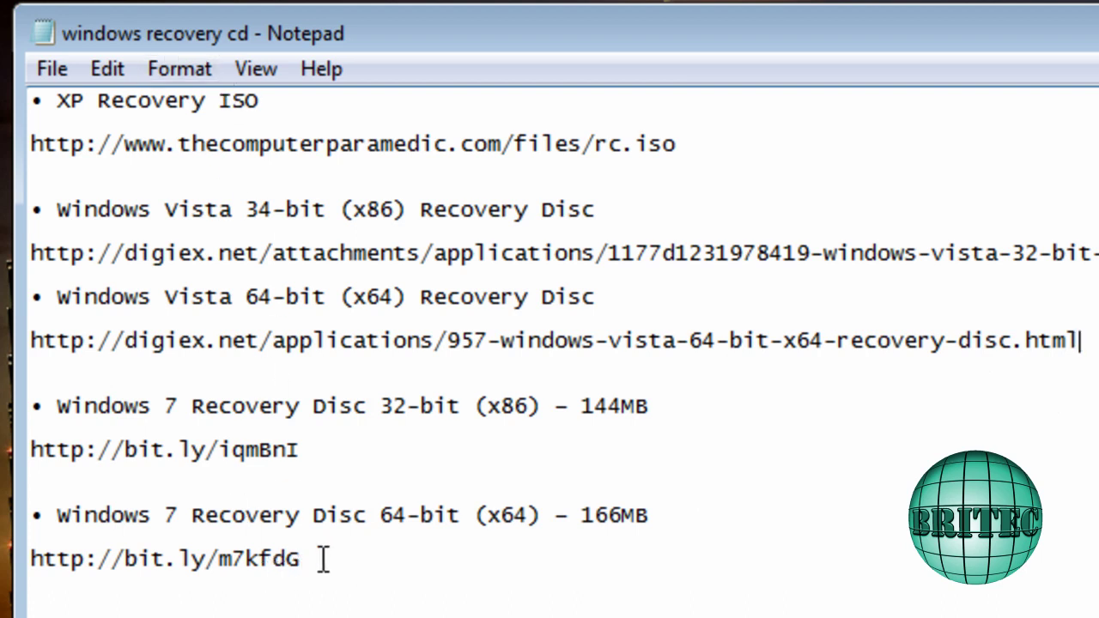
Select the download-link text in the windows recovery cd notes, then deselect it.
drag(322, 563, 35, 69)
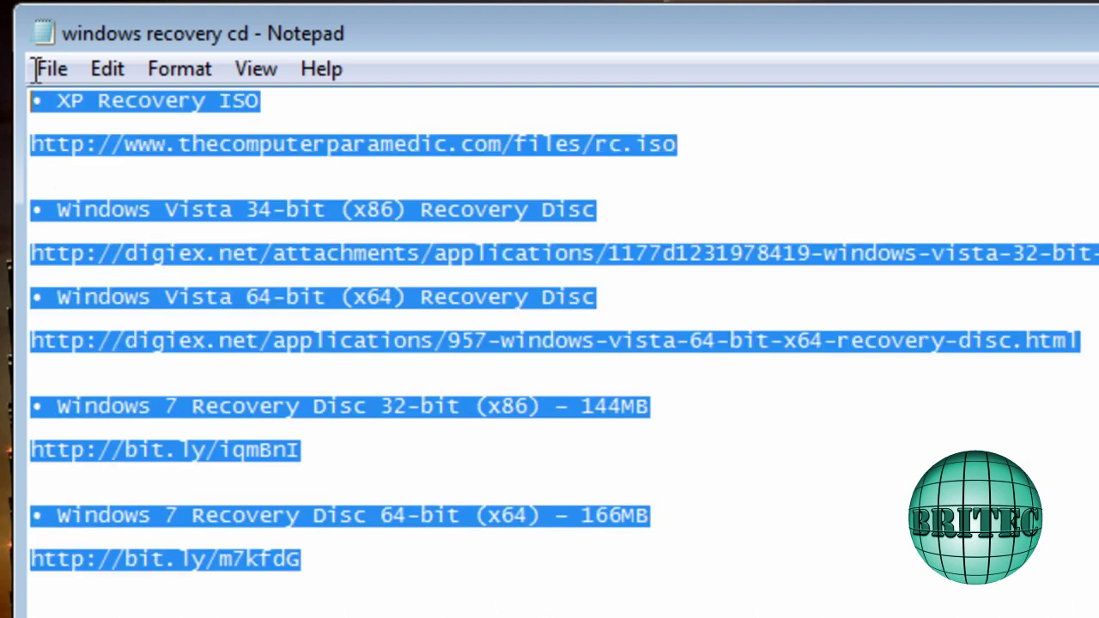
click(563, 607)
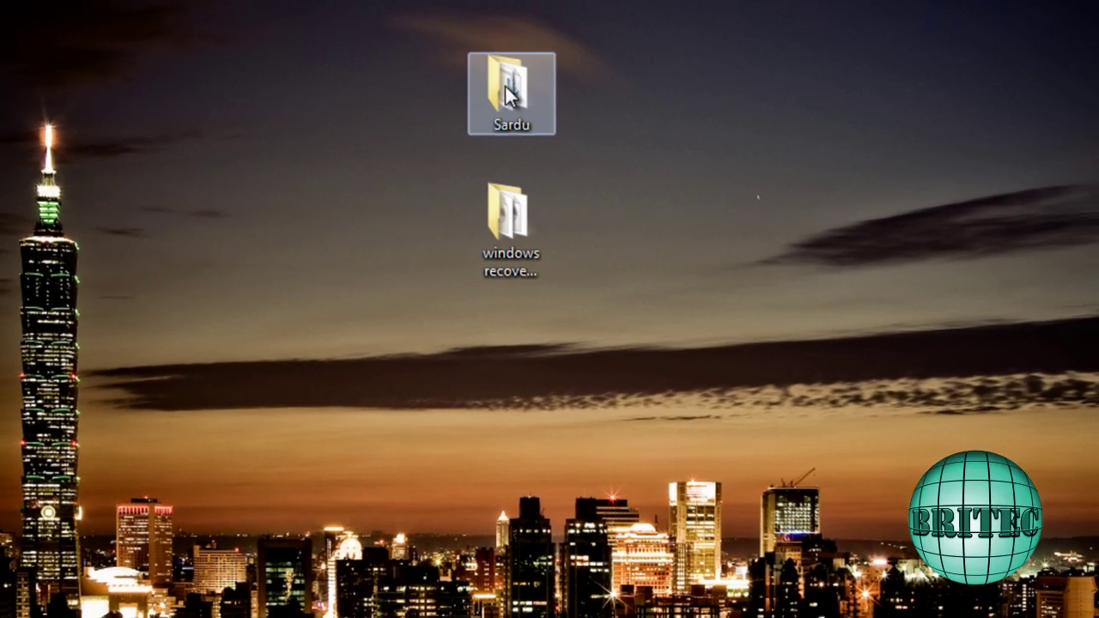
Launch sardu.exe from the Sardu folder, approve its permission prompt, and close the folder window.
double_click(513, 97)
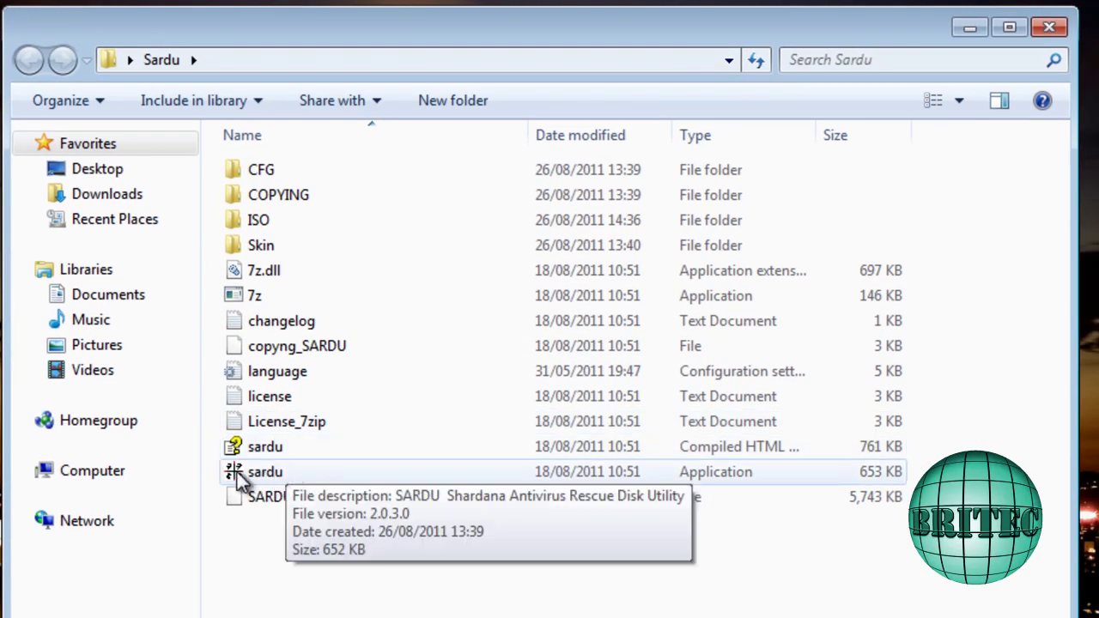
double_click(259, 474)
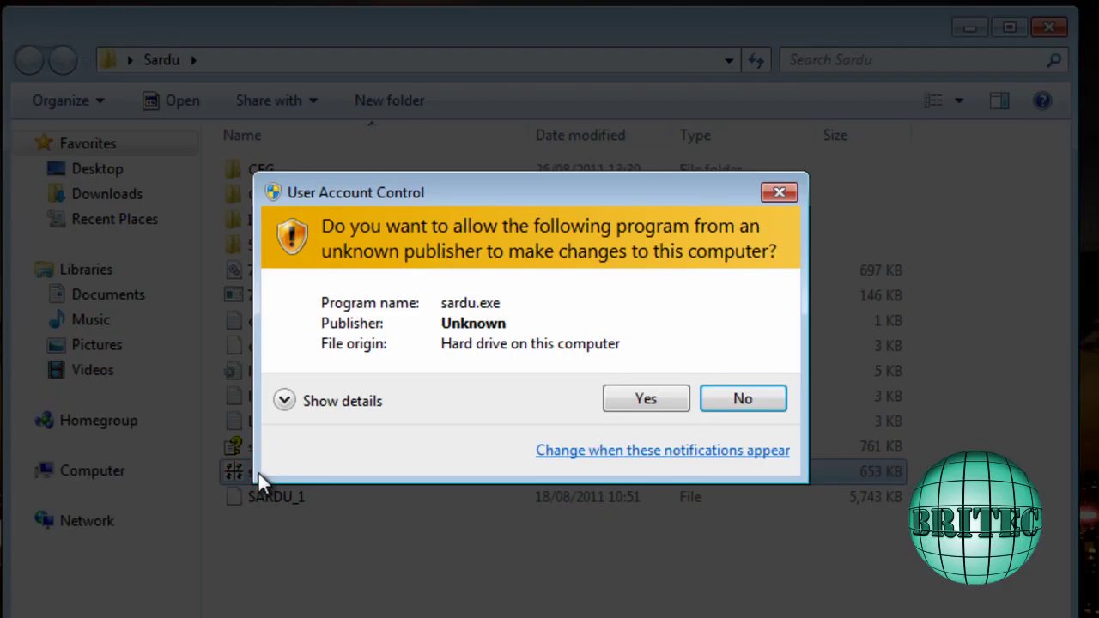
click(642, 400)
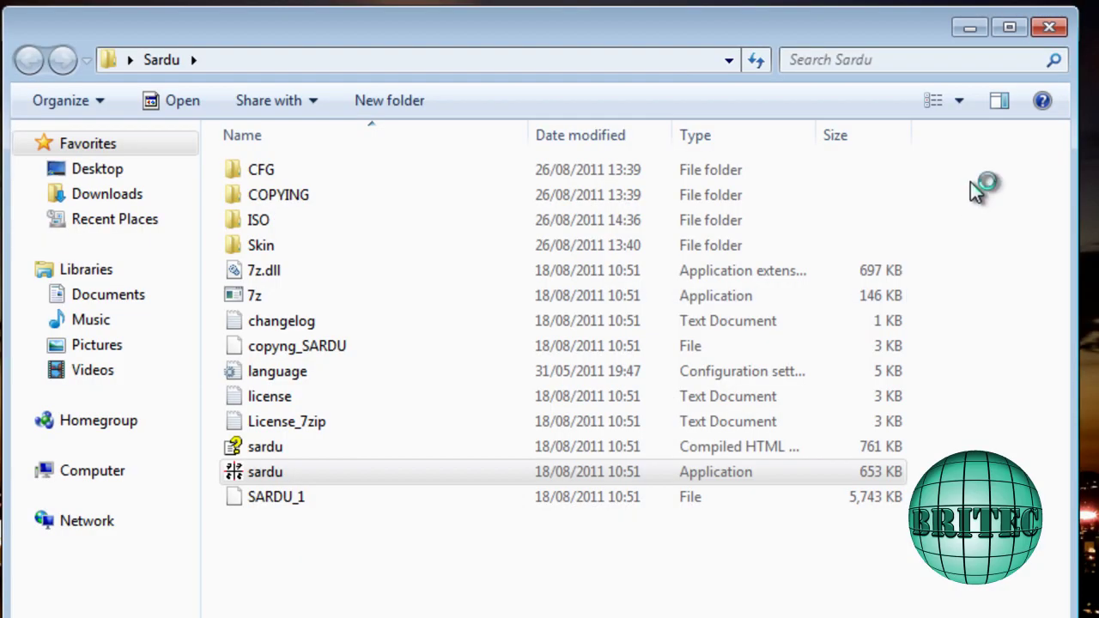
click(1051, 30)
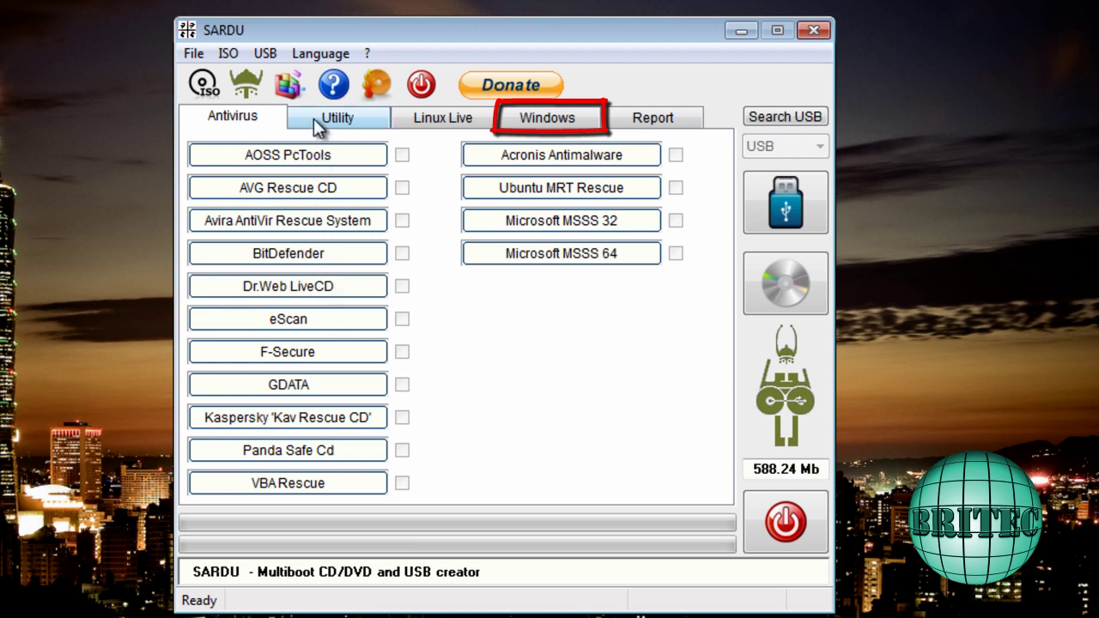
On the Windows tab, tick the Win XP, Vista, Vista64, Win 7 and Win 7 x64 Recovery Disks.
click(564, 120)
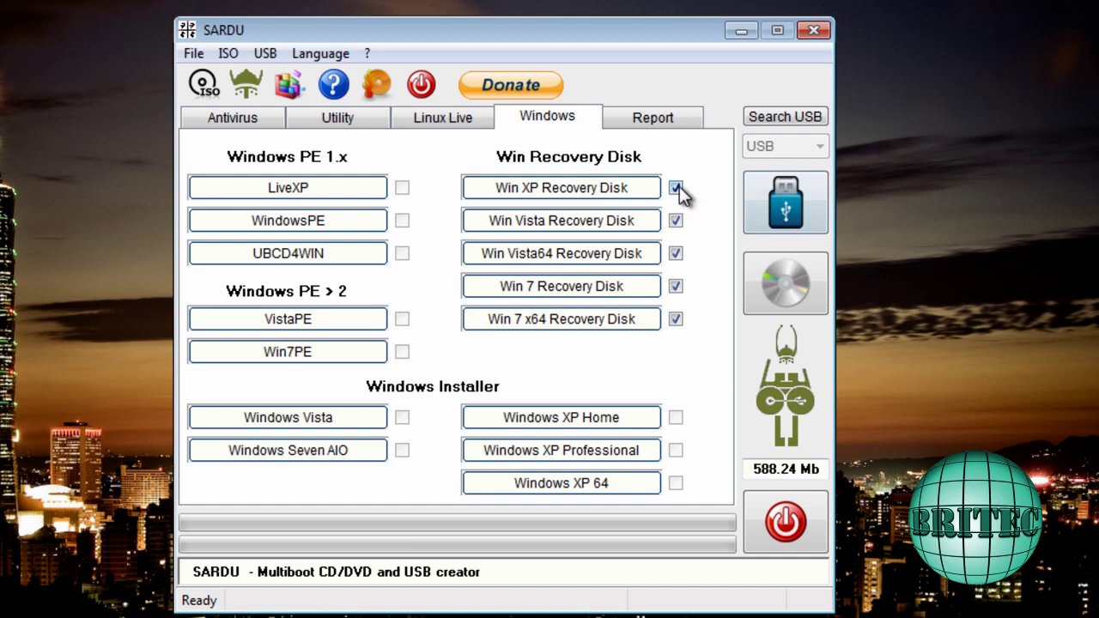
click(676, 318)
click(675, 316)
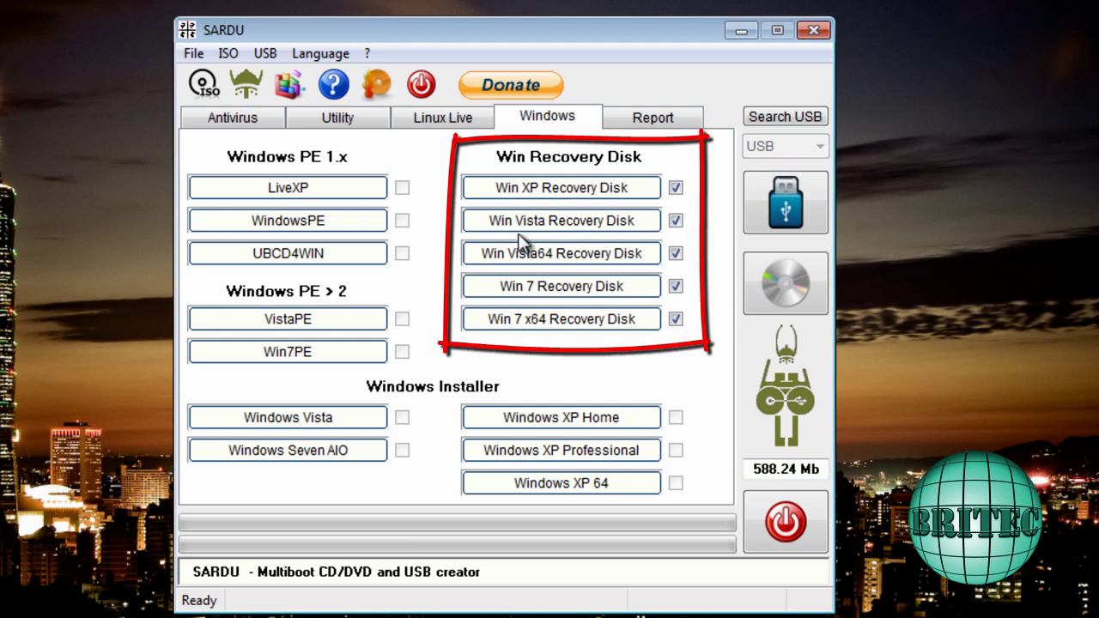
mouse_move(521, 247)
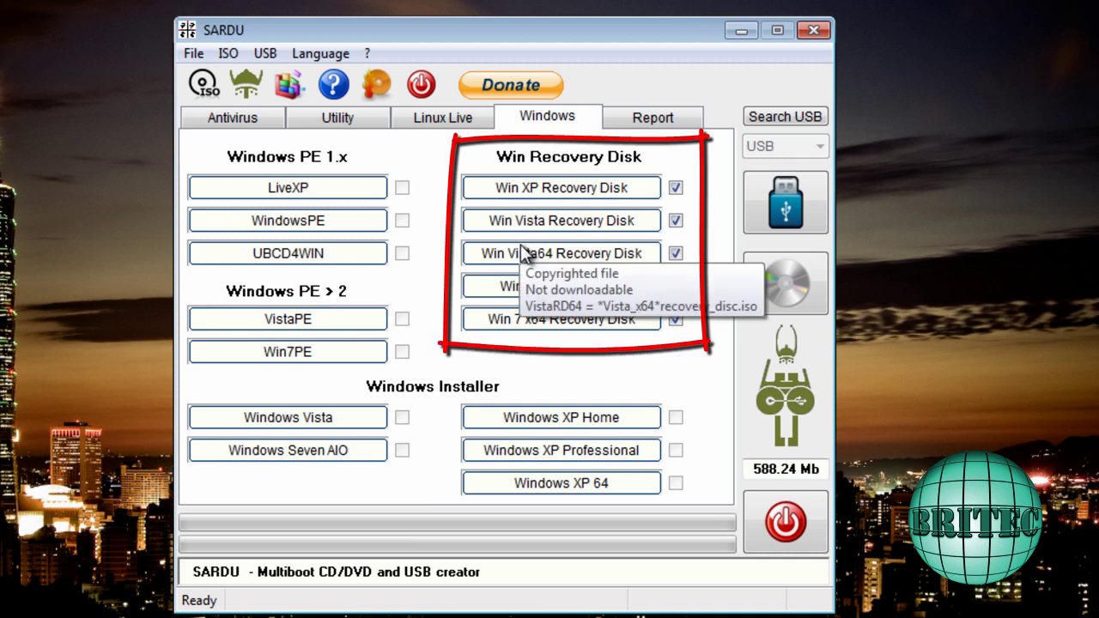
mouse_move(613, 323)
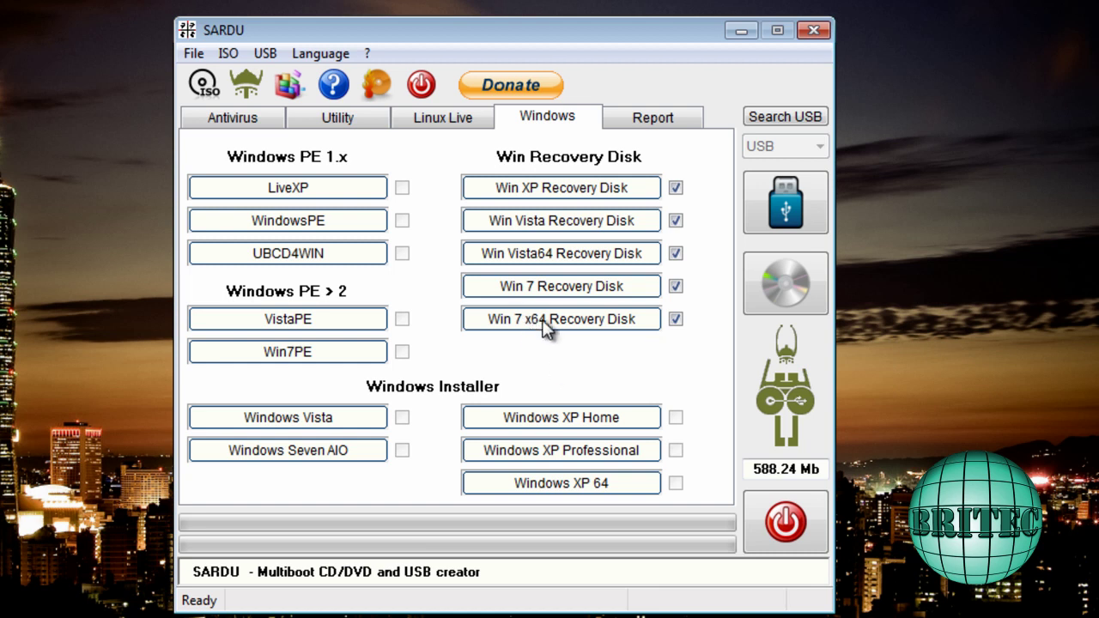
mouse_move(543, 320)
mouse_move(553, 196)
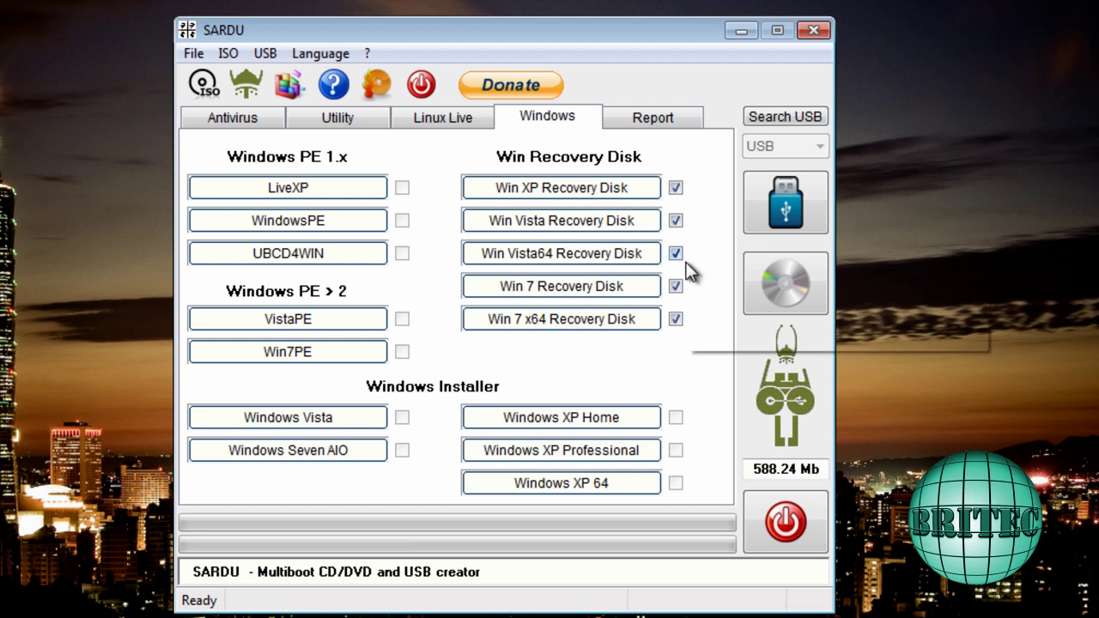
mouse_move(674, 248)
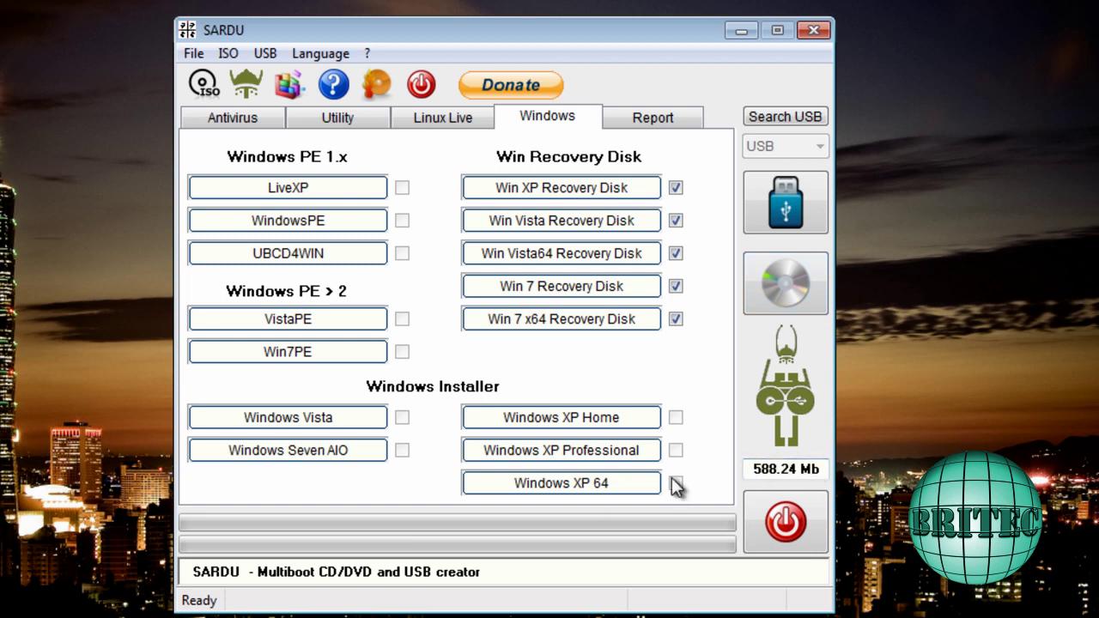
Build the CD/ISO image as sardu.iso into the Sardu folder on the desktop.
click(779, 293)
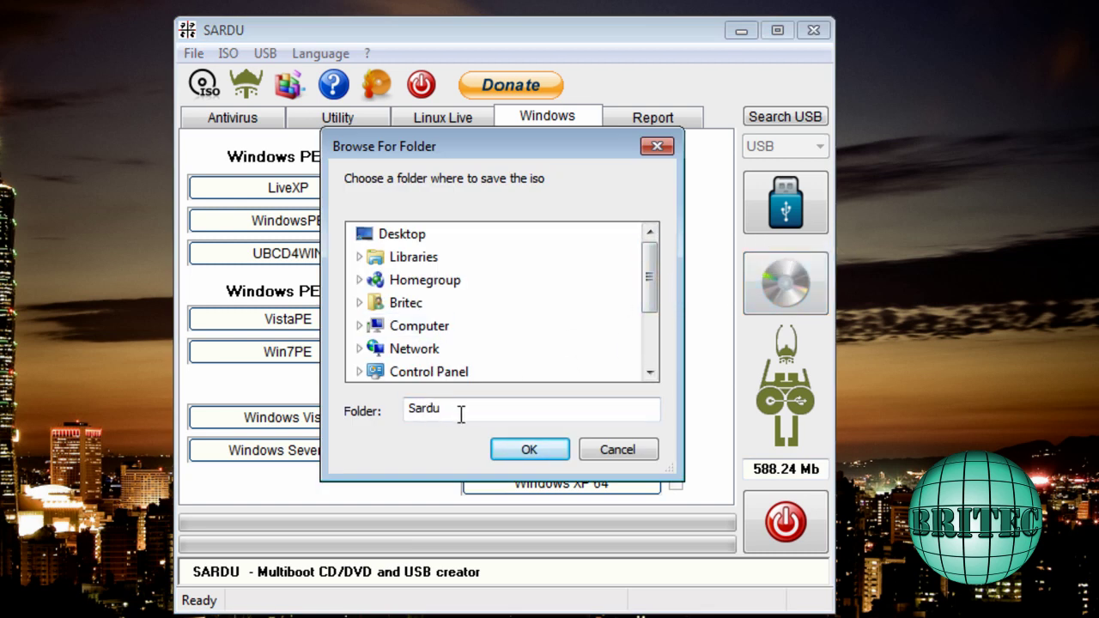
click(540, 449)
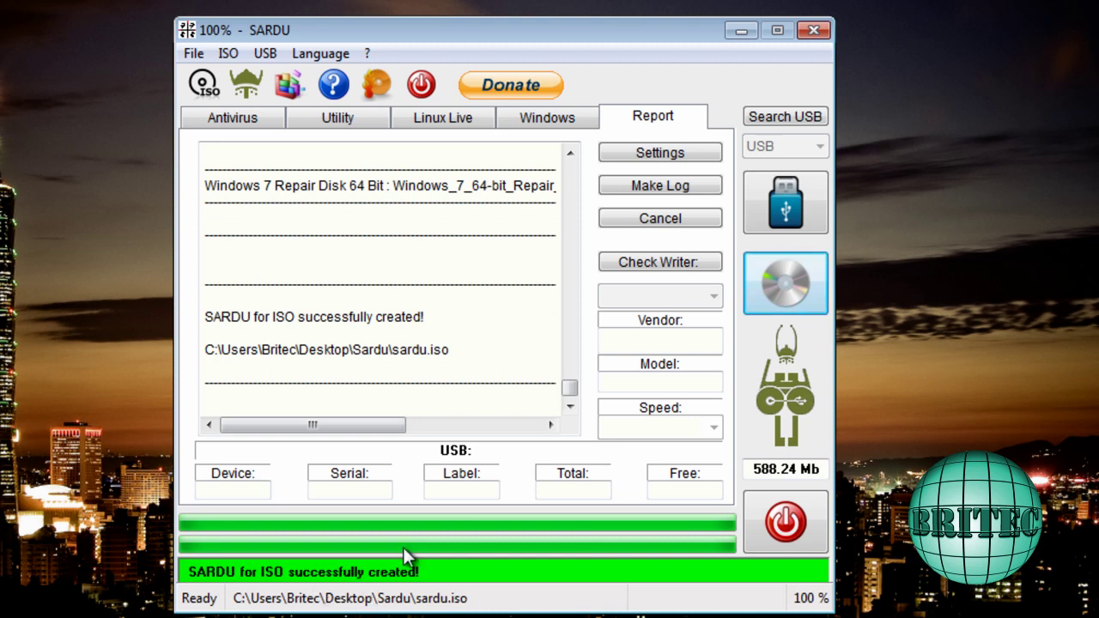
Scroll up the Report log and return to the Windows tab disk selections.
drag(569, 387, 568, 293)
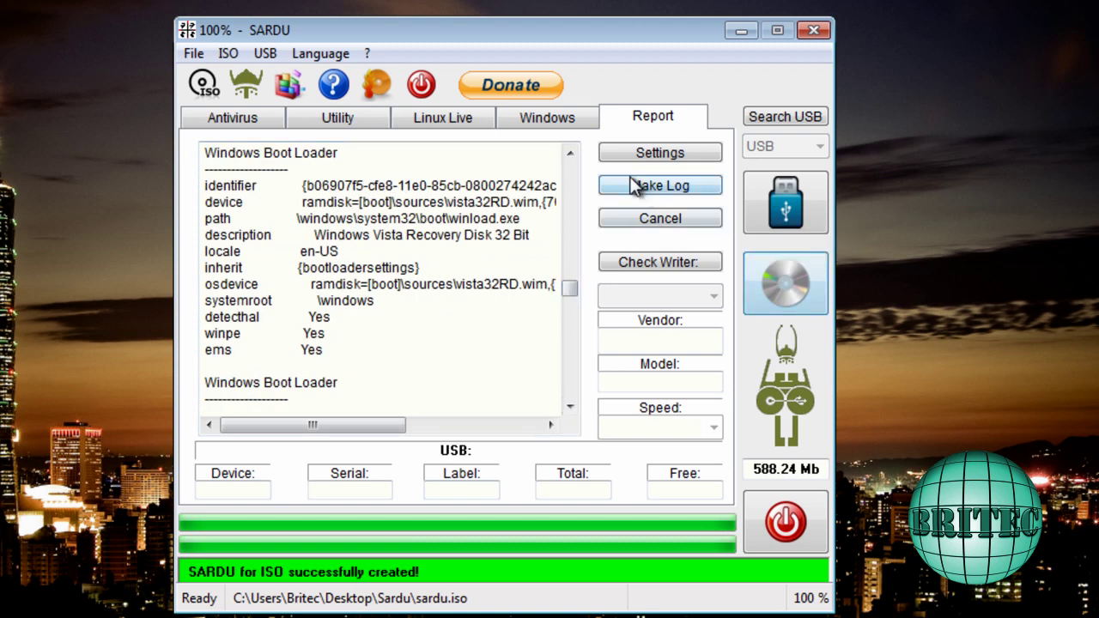
click(554, 126)
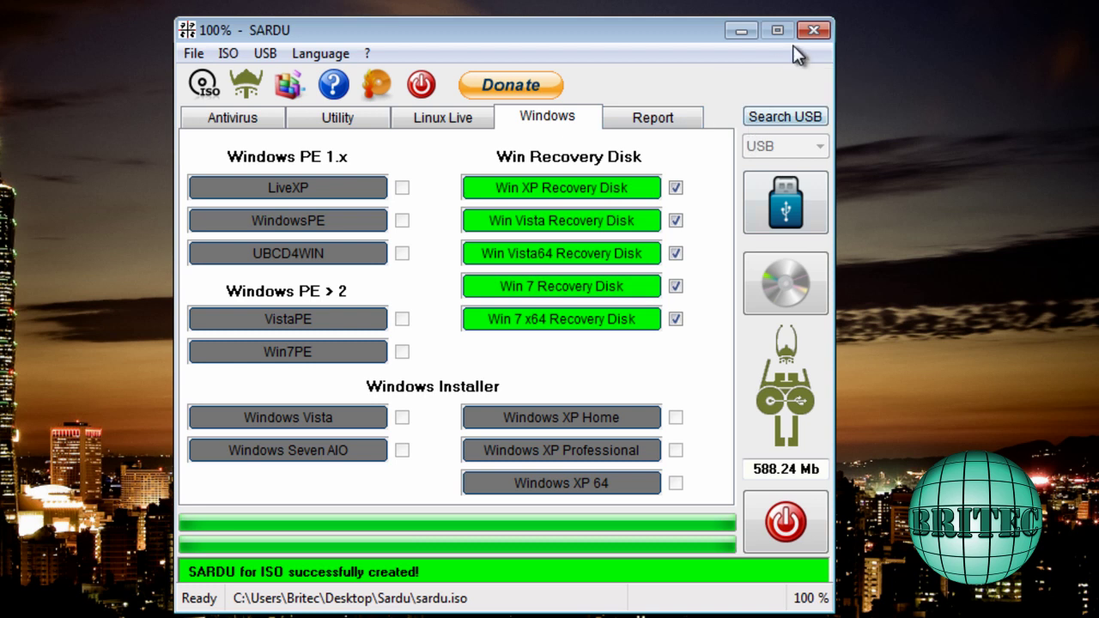
Close SARDU and rename the sardu disc image in the Sardu folder to 'Windows Recovery CD'.
click(811, 34)
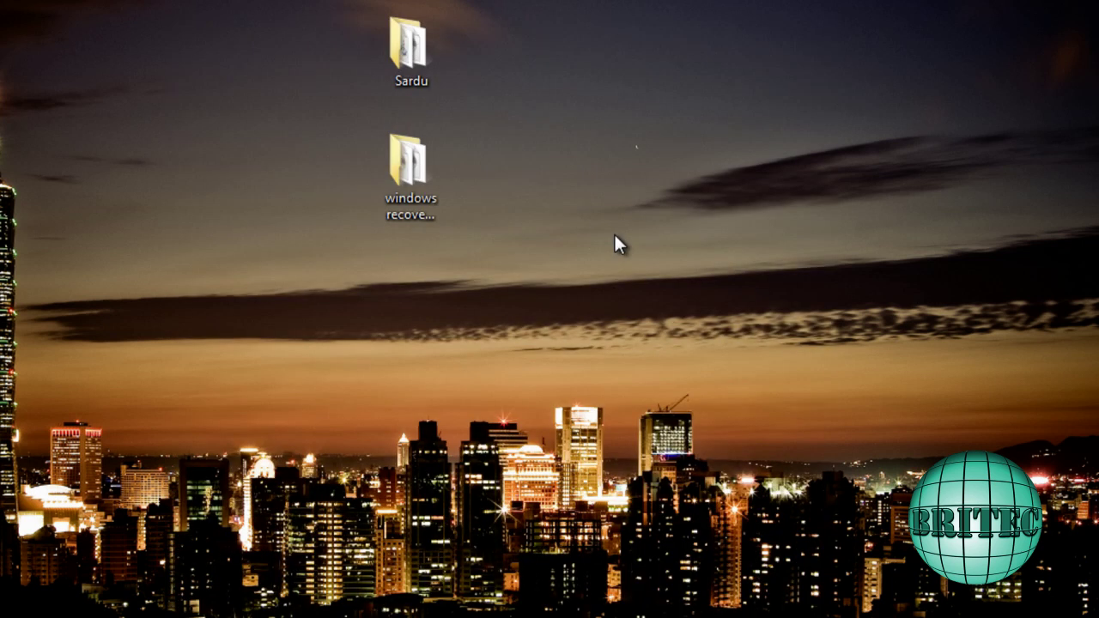
double_click(422, 68)
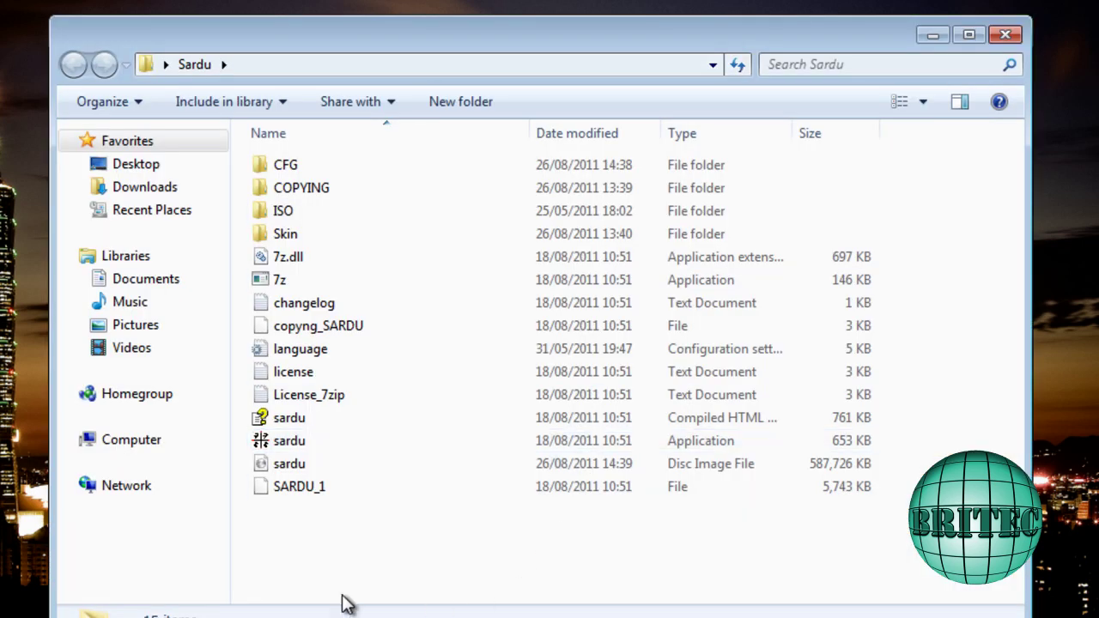
click(299, 475)
right_click(299, 475)
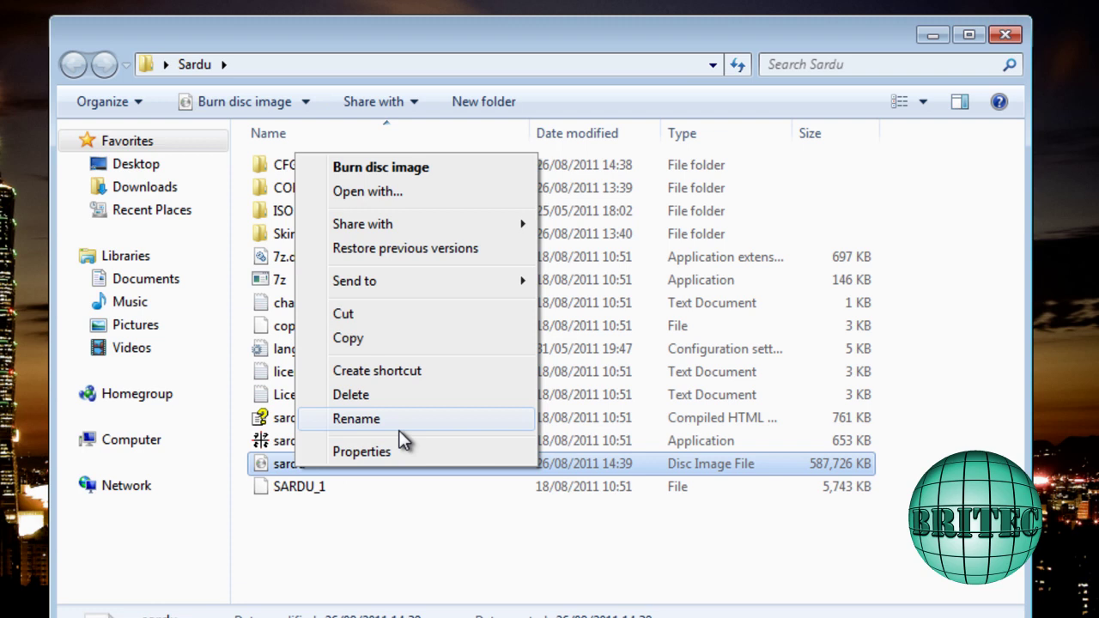
click(400, 423)
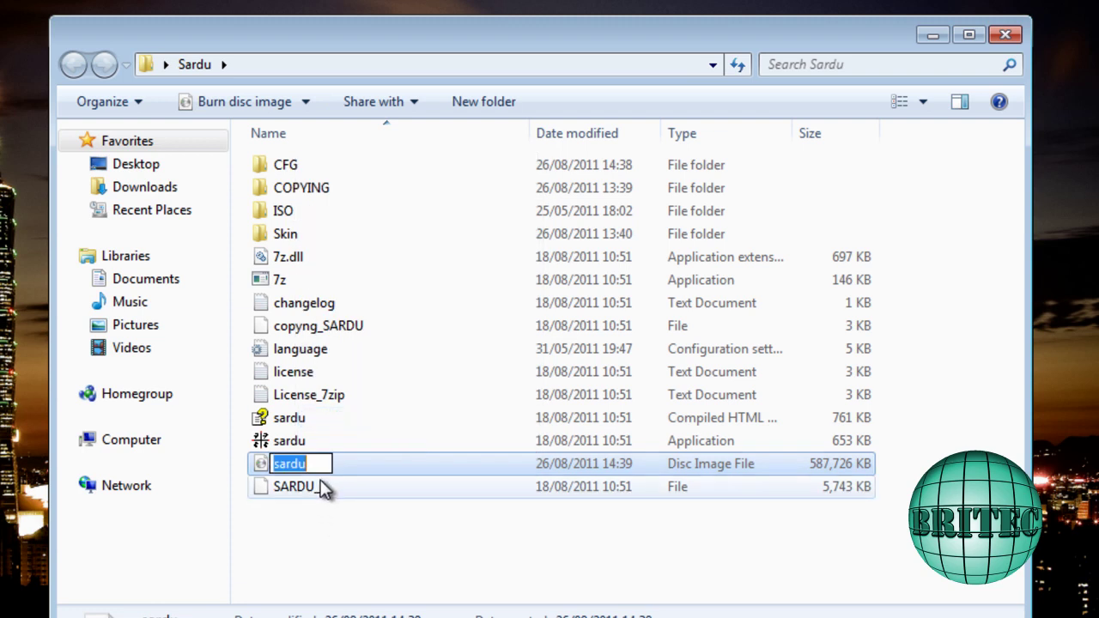
text(Windows Re)
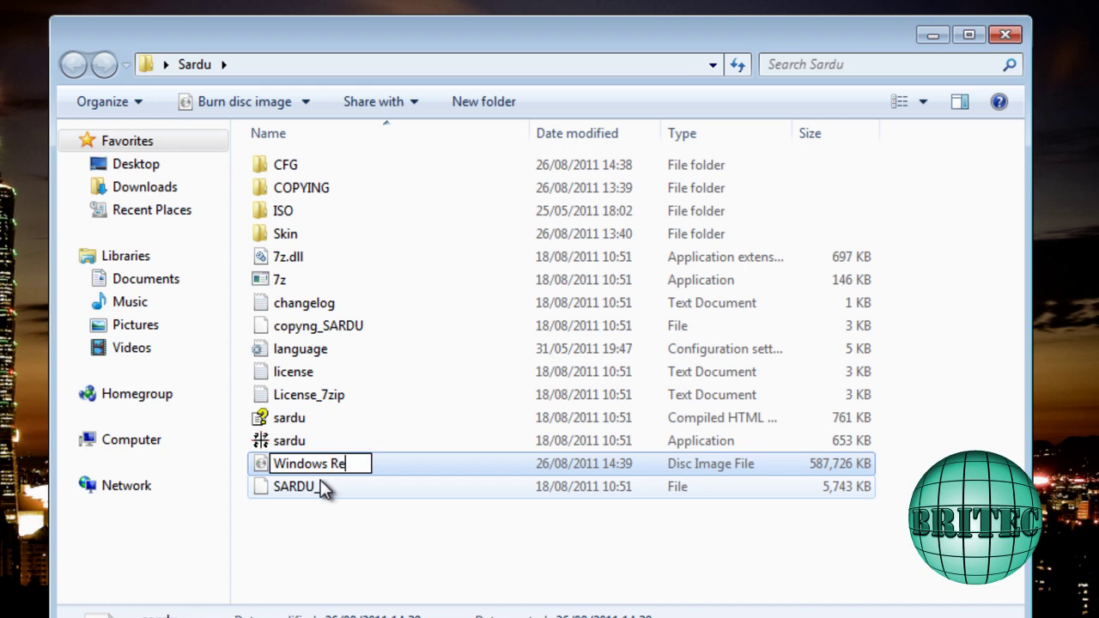
text(covery)
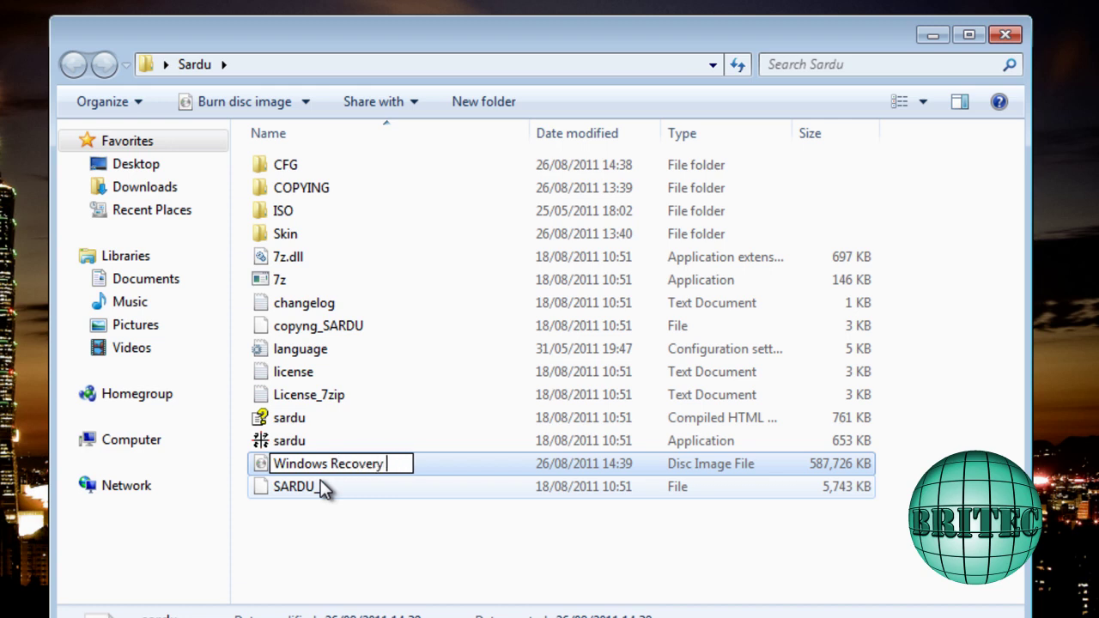
text( CD)
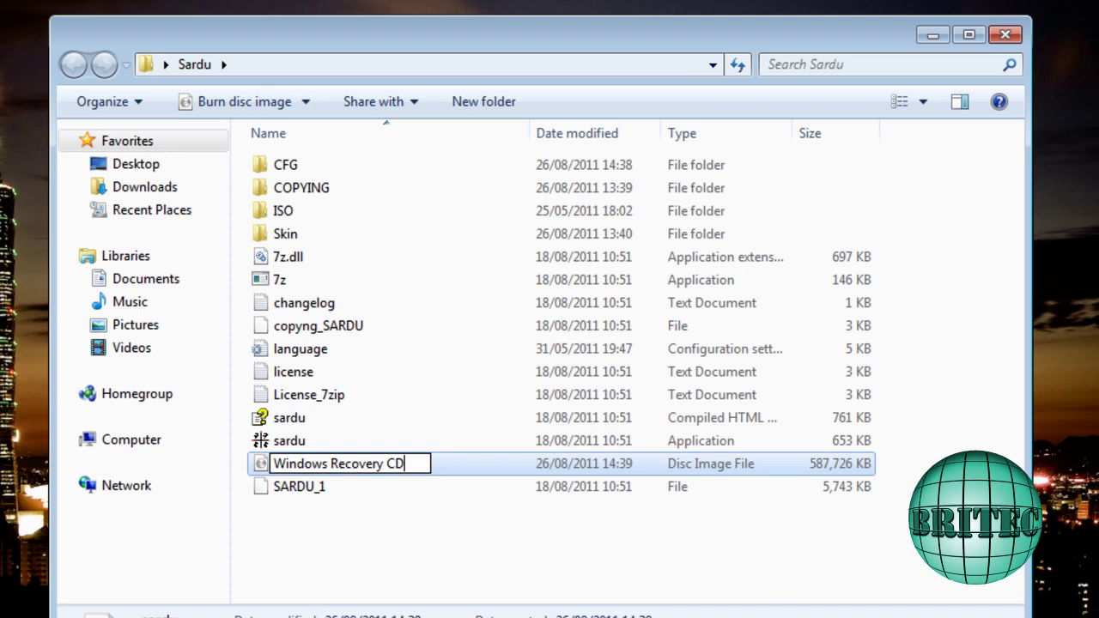
click(306, 576)
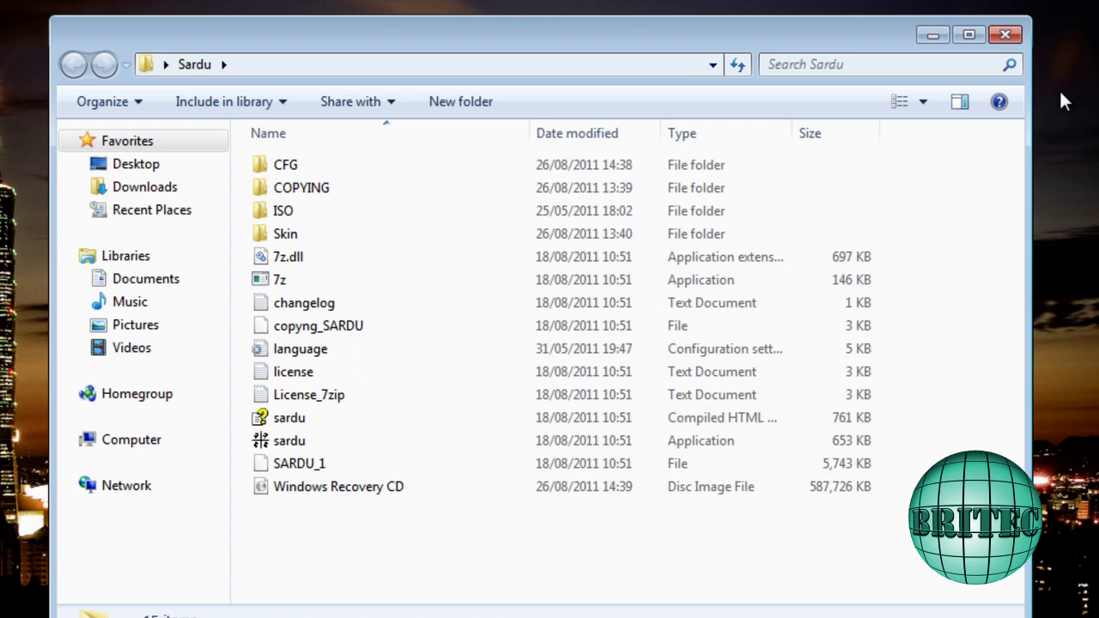
Close Explorer and boot Menu Multi PE >2 from the SARDU Windows live menu.
click(1005, 35)
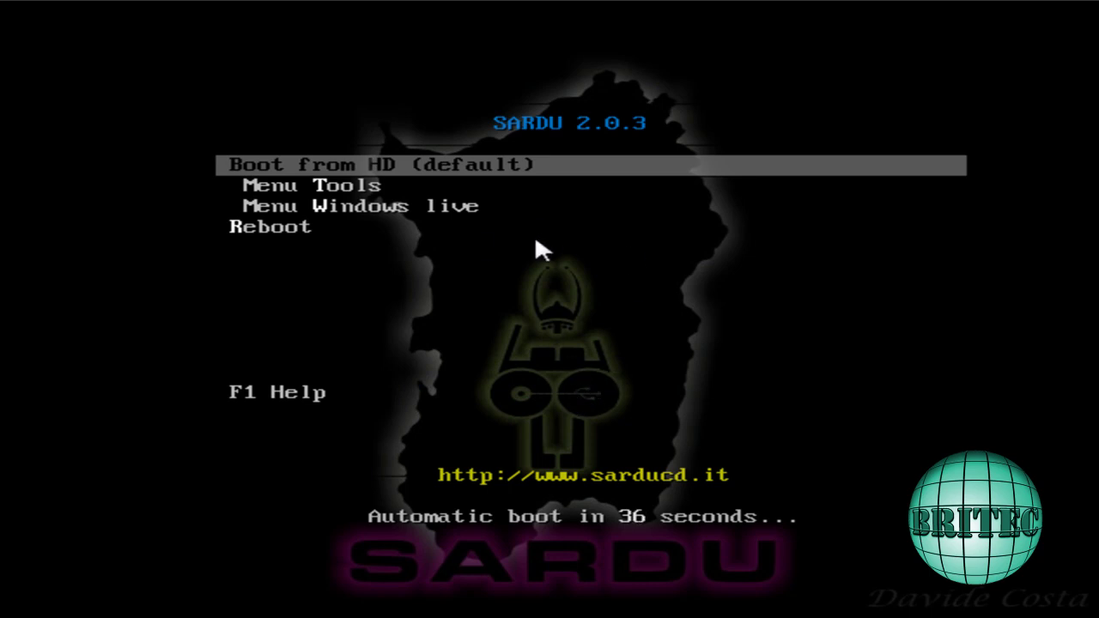
key(Down)
key(Down)
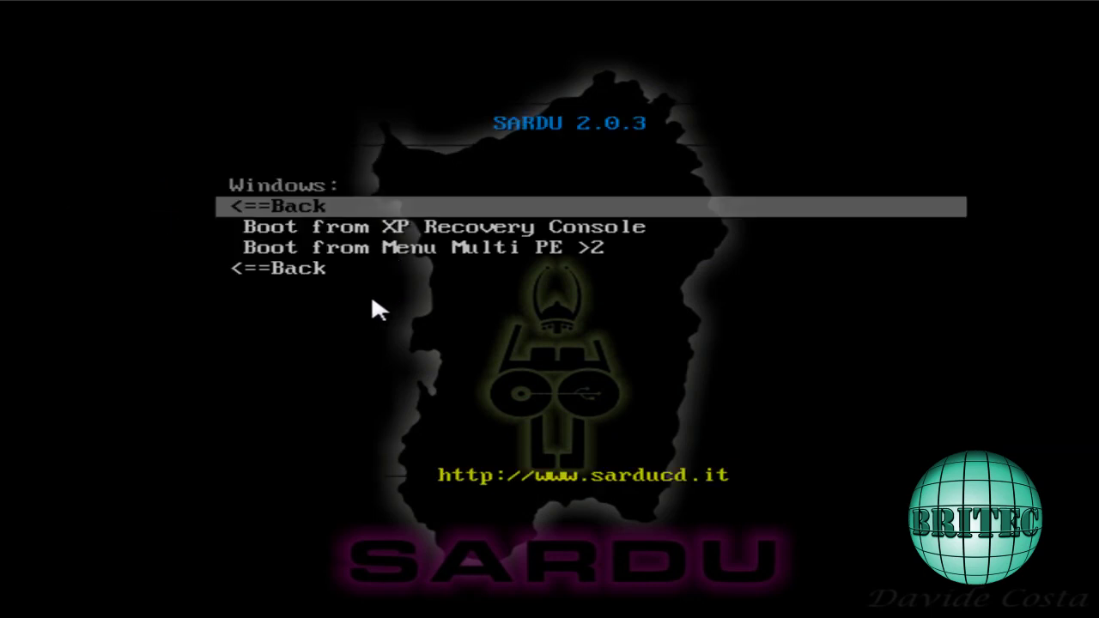
key(Down)
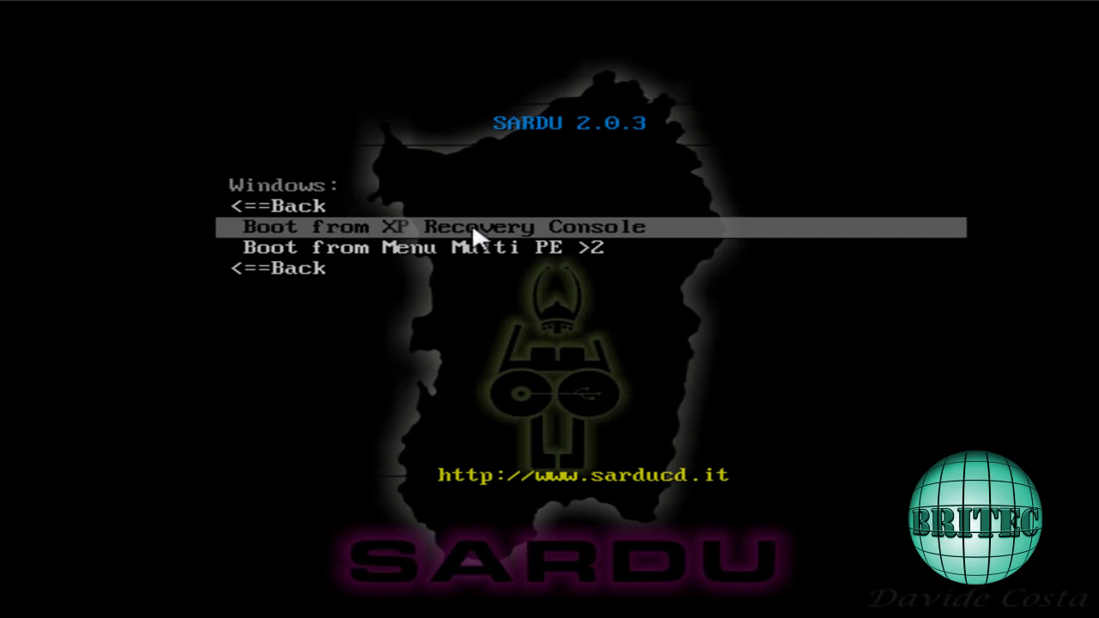
key(Down)
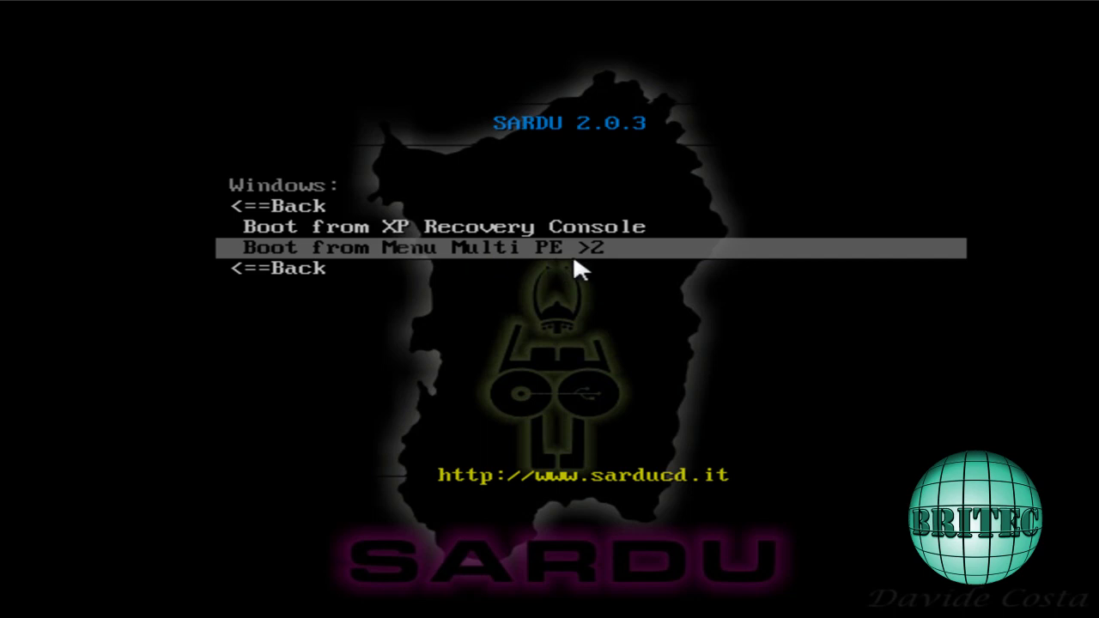
key(Return)
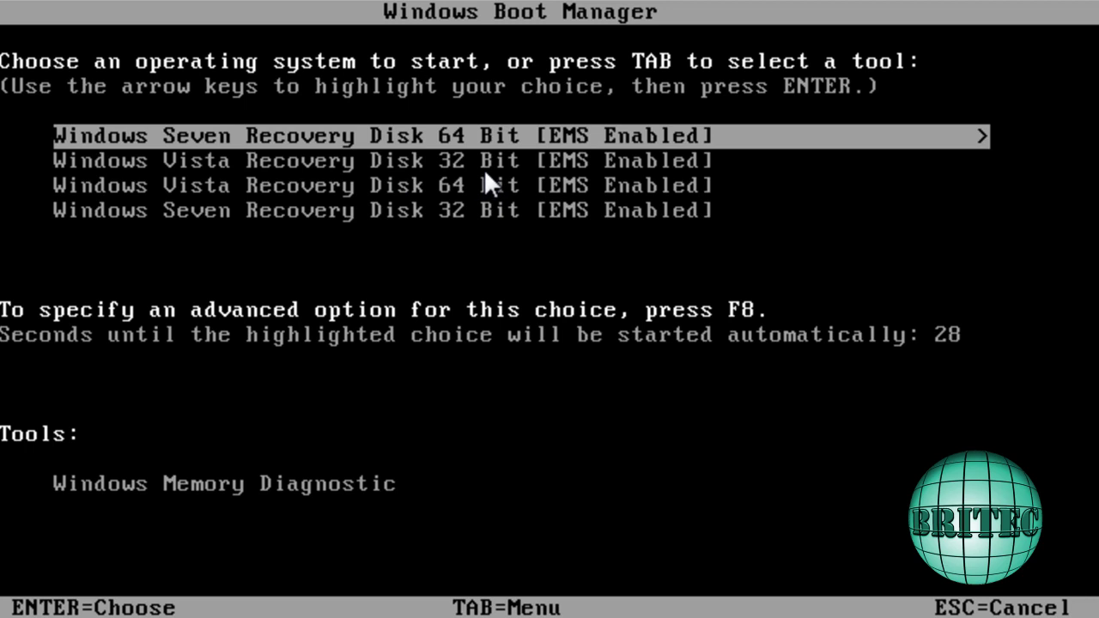
Boot the Windows Seven Recovery Disk 32 Bit entry from Windows Boot Manager.
key(Down)
key(Down)
key(Down)
key(Up)
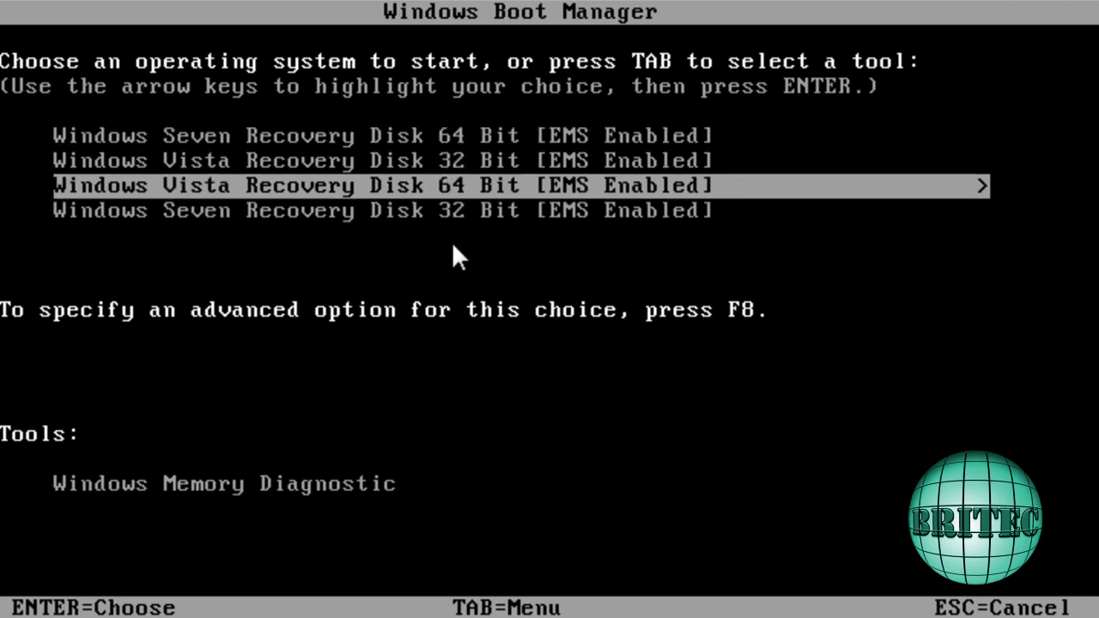
key(Up)
key(Up)
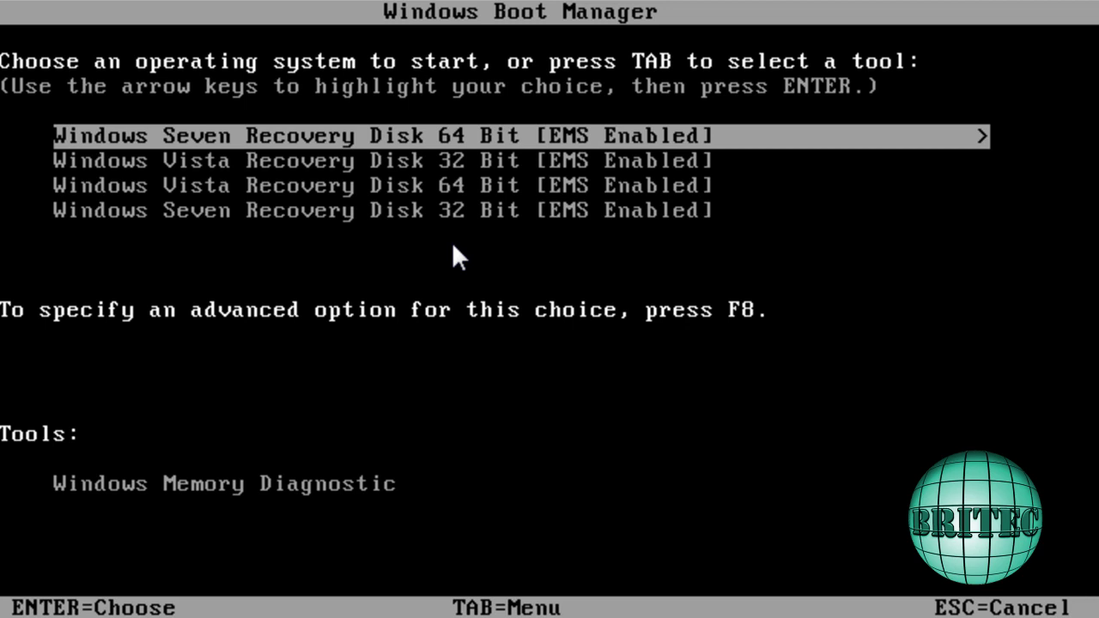
key(Down)
key(Down)
key(Down)
key(Up)
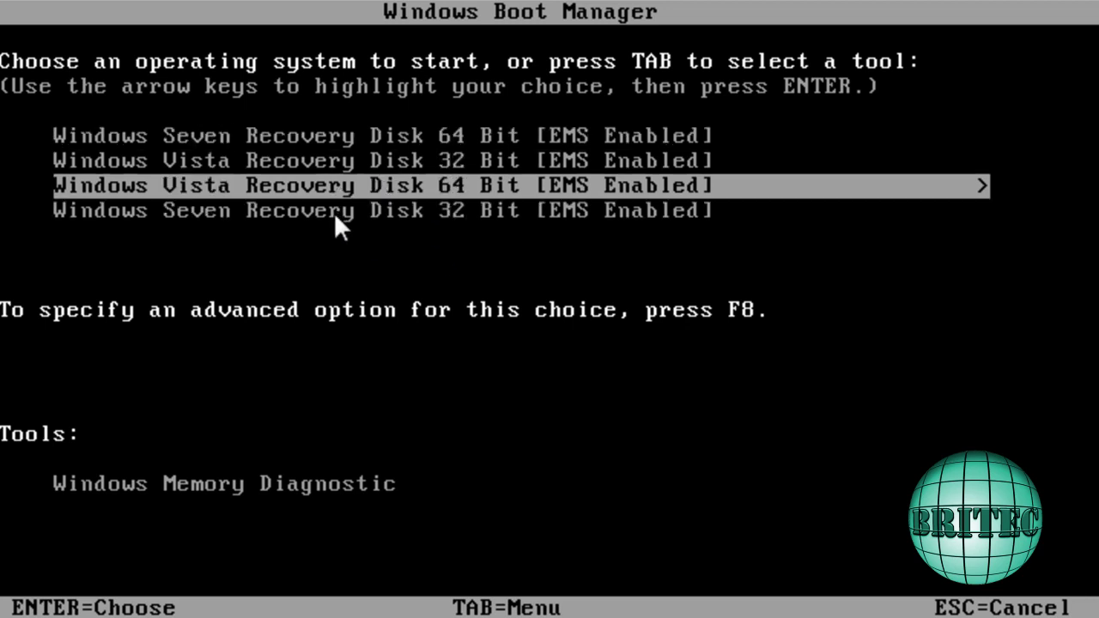
key(Up)
key(Up)
key(Down)
key(Down)
key(Down)
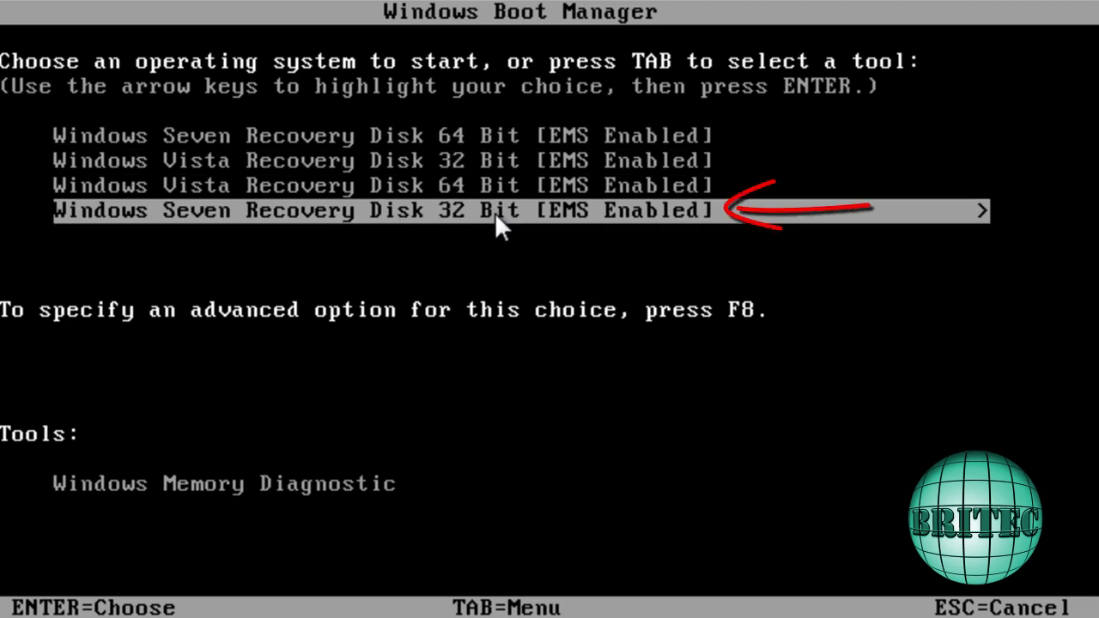
key(Return)
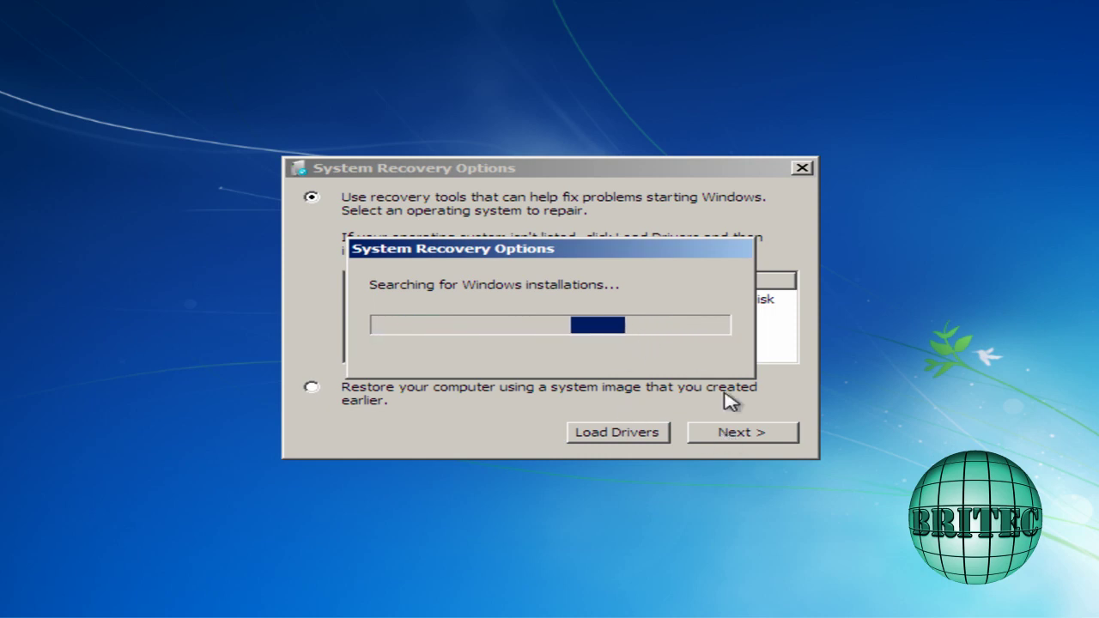
Advance past System Recovery Options to the Windows 7 recovery tool list, Startup Repair through Command Prompt.
click(736, 434)
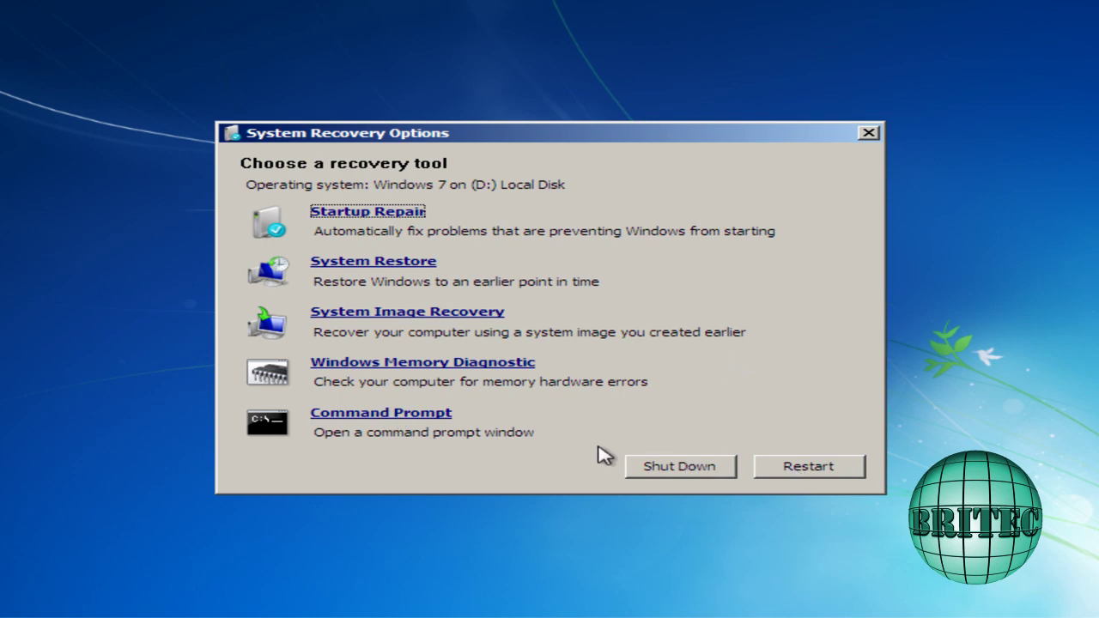
Restart the computer from the recovery tool list and let it boot toward the Windows 7 desktop.
click(823, 472)
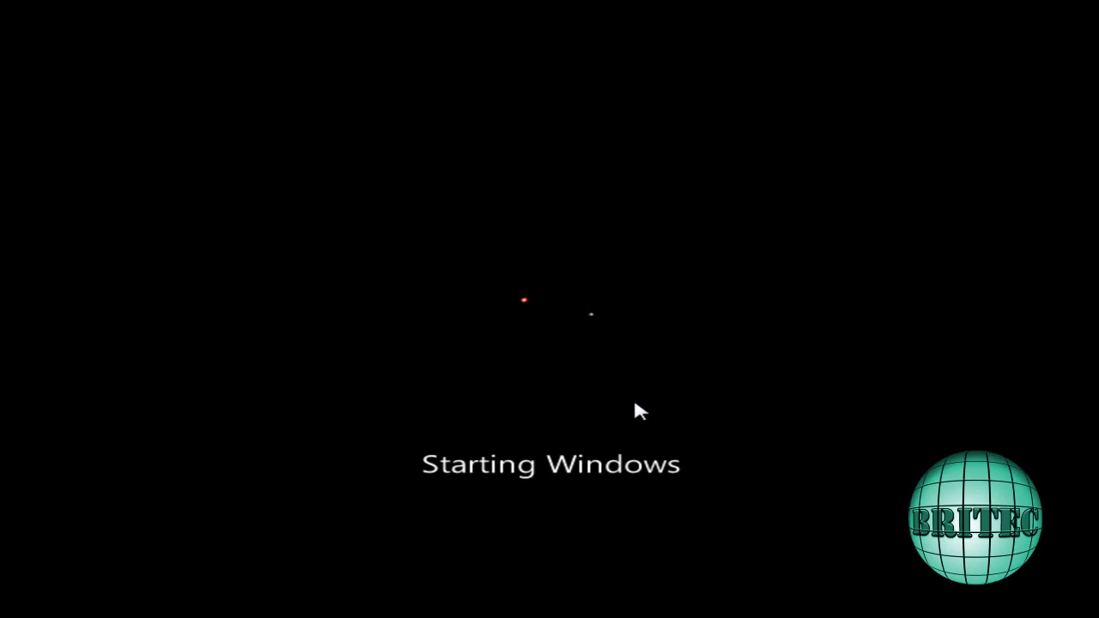